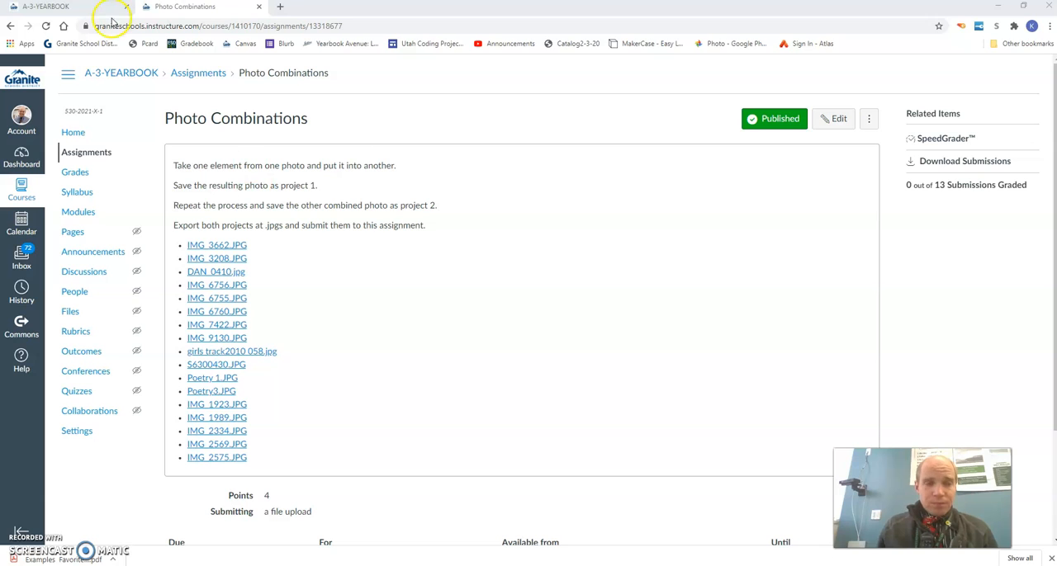
Step: Open pixlr.com in a new browser tab and launch the Pixlr E editor
{"action": "left_click", "coordinate": [280, 7]}
{"action": "left_click", "coordinate": [281, 26]}
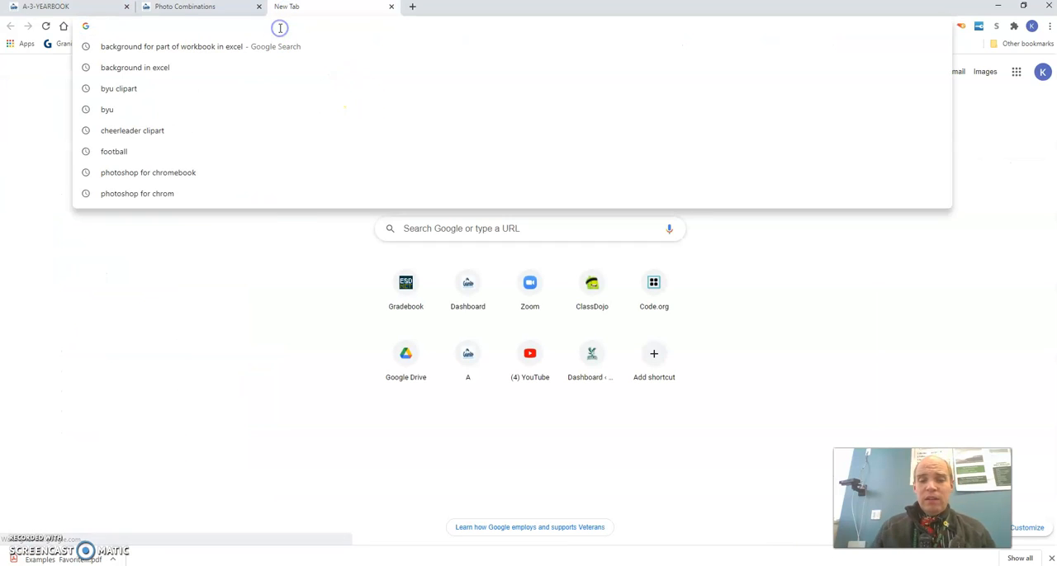
{"action": "type", "text": "pix"}
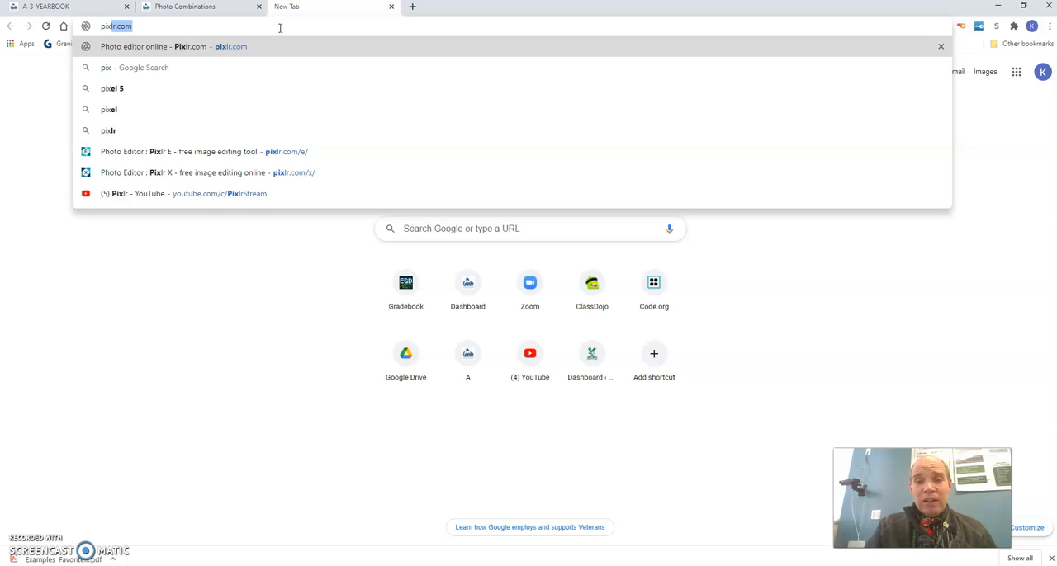
{"action": "key", "text": "Return"}
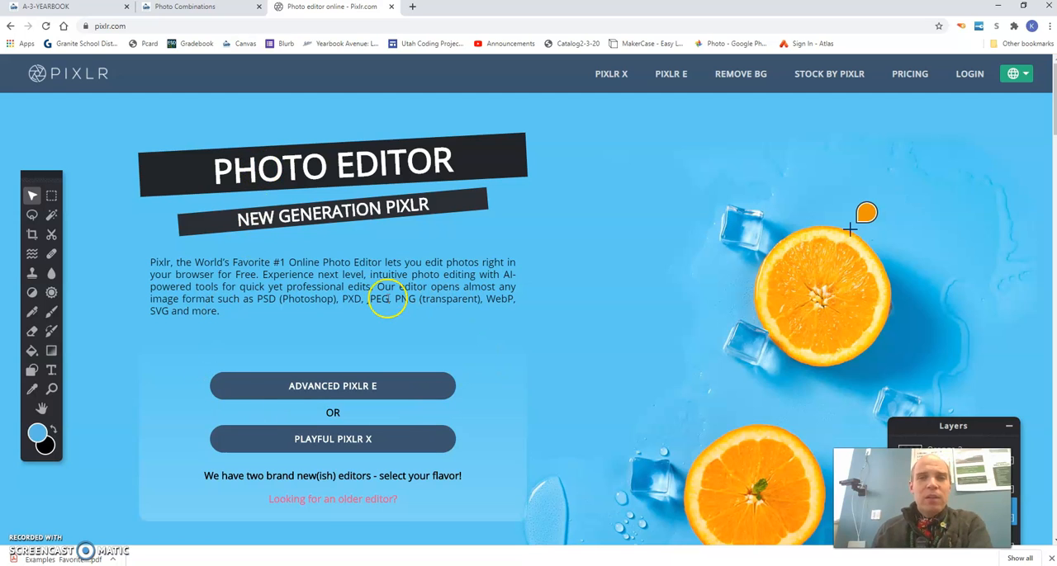
{"action": "left_click", "coordinate": [671, 75]}
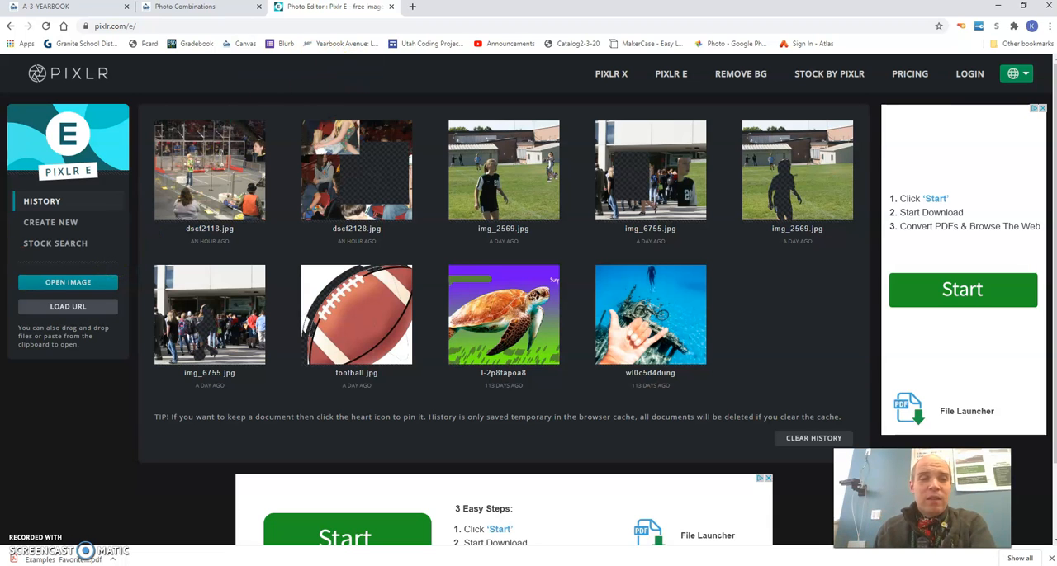
Step: Open the image IMG_6756 from the Downloads folder for editing
{"action": "left_click", "coordinate": [44, 286]}
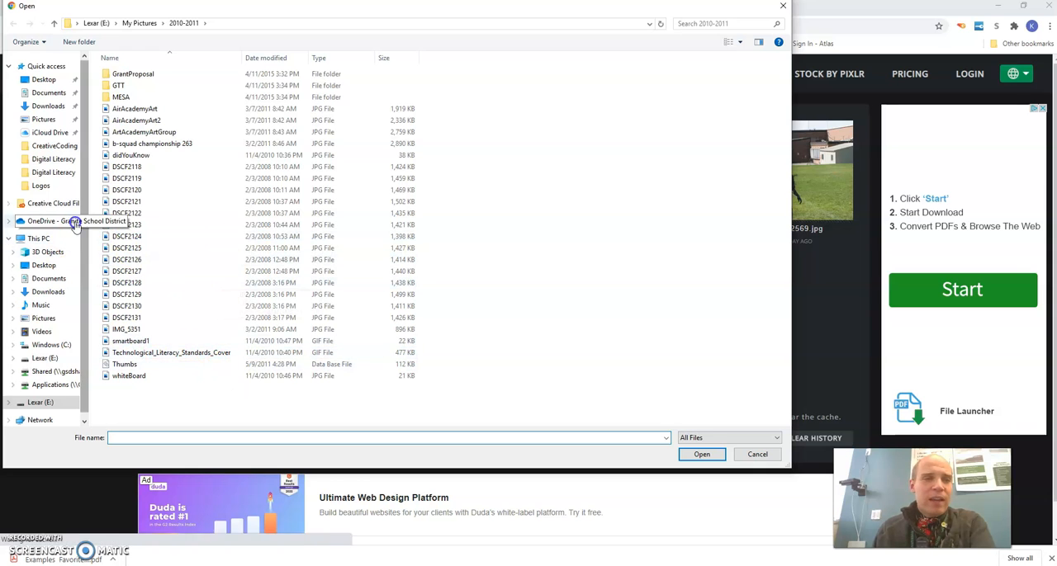
{"action": "left_click", "coordinate": [46, 107]}
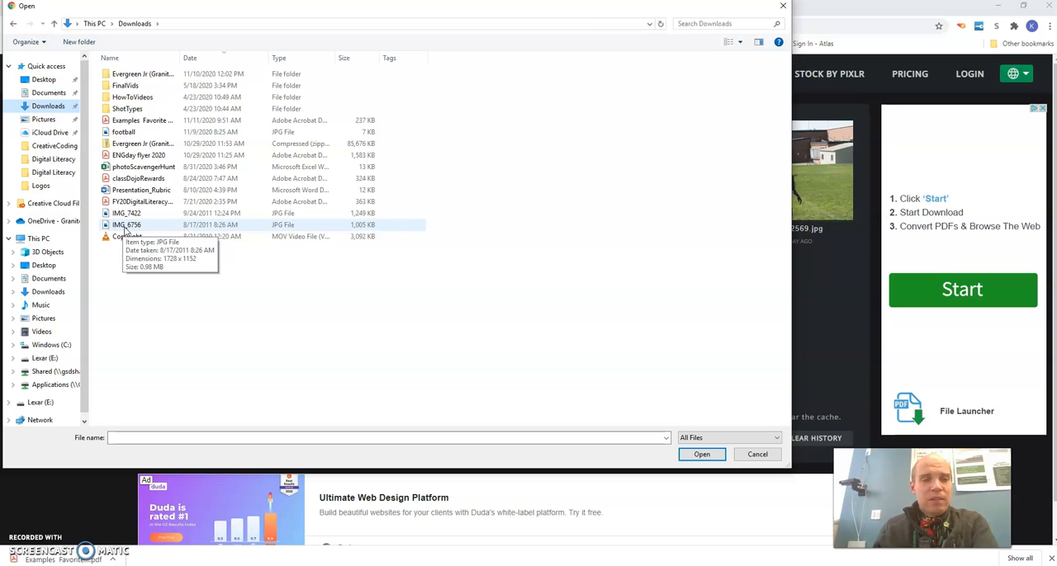
{"action": "left_click", "coordinate": [124, 227]}
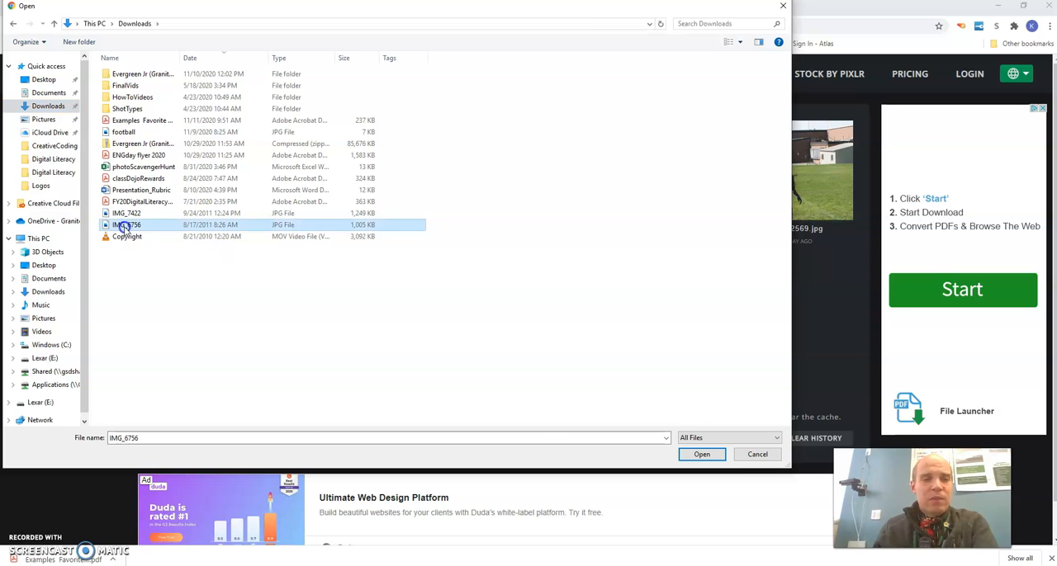
{"action": "left_click", "coordinate": [702, 455]}
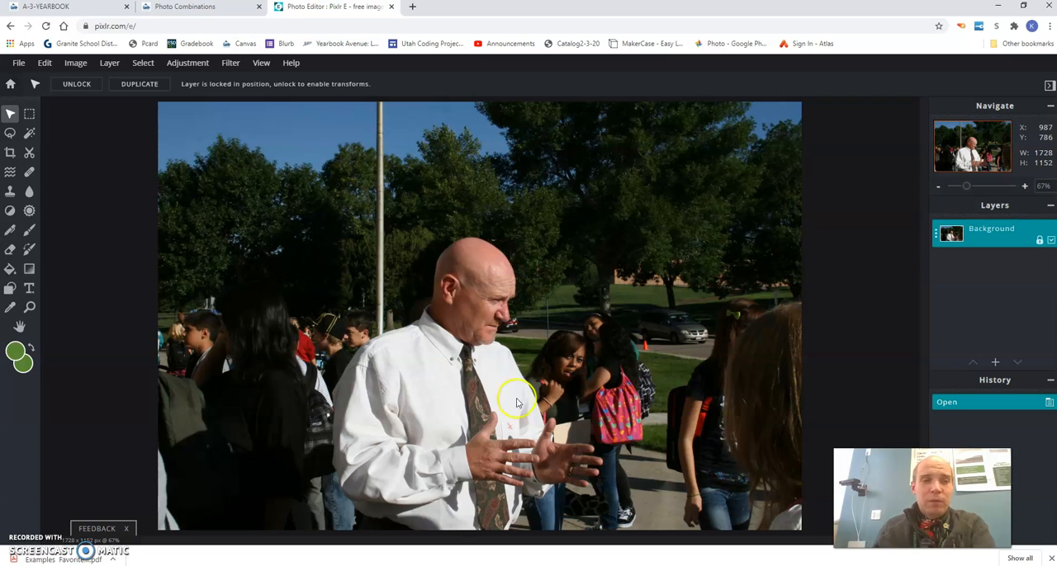
Step: Outline the man in the white shirt loosely with a freehand lasso selection
{"action": "left_click", "coordinate": [9, 135]}
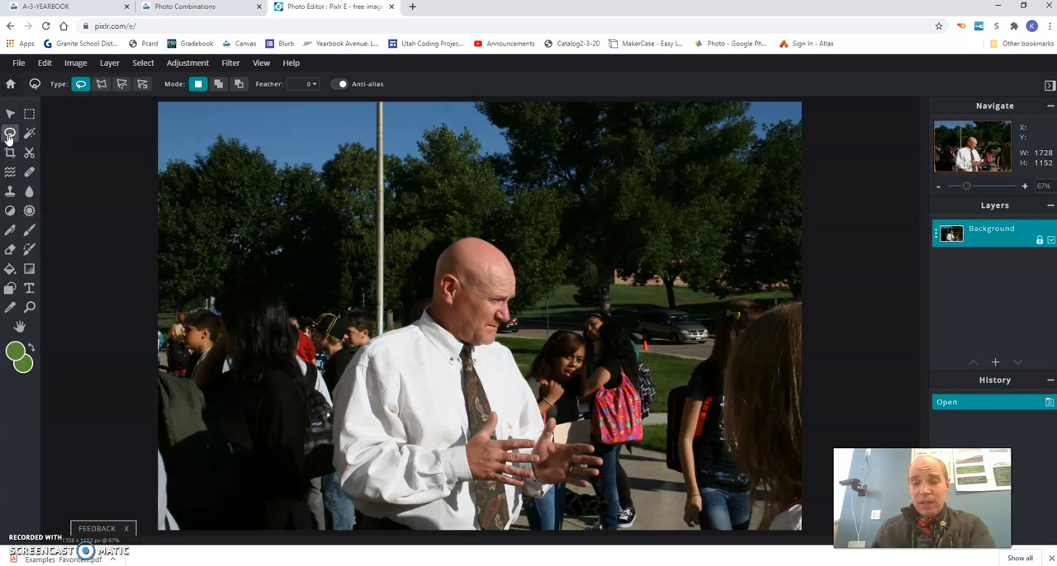
{"action": "left_click", "coordinate": [81, 85]}
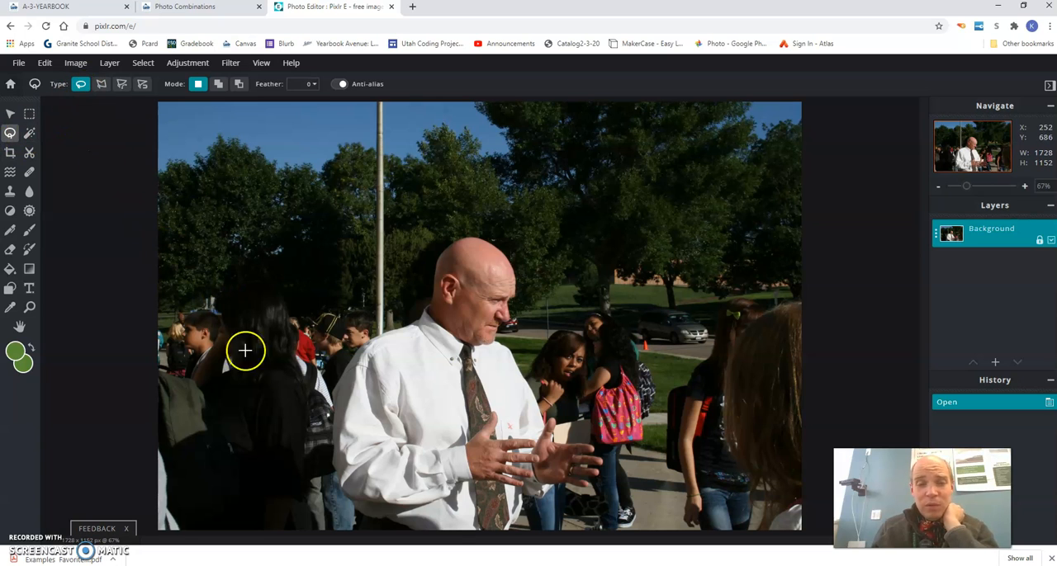
{"action": "mouse_move", "coordinate": [338, 515]}
{"action": "left_mouse_down"}
{"action": "mouse_move", "coordinate": [351, 491]}
{"action": "mouse_move", "coordinate": [324, 443]}
{"action": "mouse_move", "coordinate": [324, 379]}
{"action": "mouse_move", "coordinate": [438, 261]}
{"action": "mouse_move", "coordinate": [484, 237]}
{"action": "mouse_move", "coordinate": [523, 285]}
{"action": "mouse_move", "coordinate": [525, 312]}
{"action": "mouse_move", "coordinate": [550, 349]}
{"action": "mouse_move", "coordinate": [550, 391]}
{"action": "mouse_move", "coordinate": [617, 451]}
{"action": "mouse_move", "coordinate": [620, 487]}
{"action": "mouse_move", "coordinate": [542, 535]}
{"action": "mouse_move", "coordinate": [338, 520]}
{"action": "left_mouse_up"}
{"action": "left_click", "coordinate": [298, 517]}
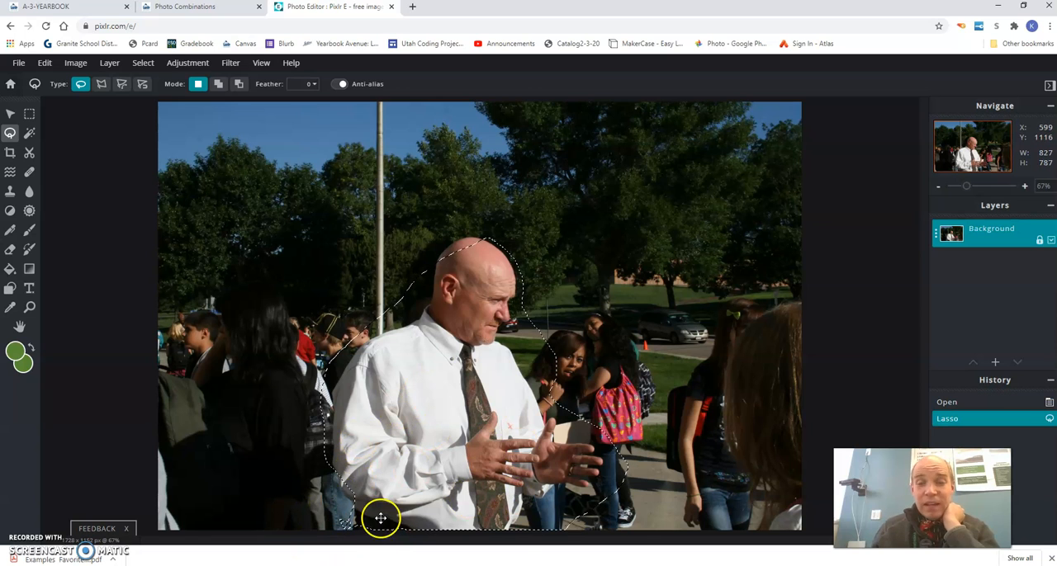
Step: Deselect the freehand lasso outline around the man
{"action": "left_click", "coordinate": [29, 134]}
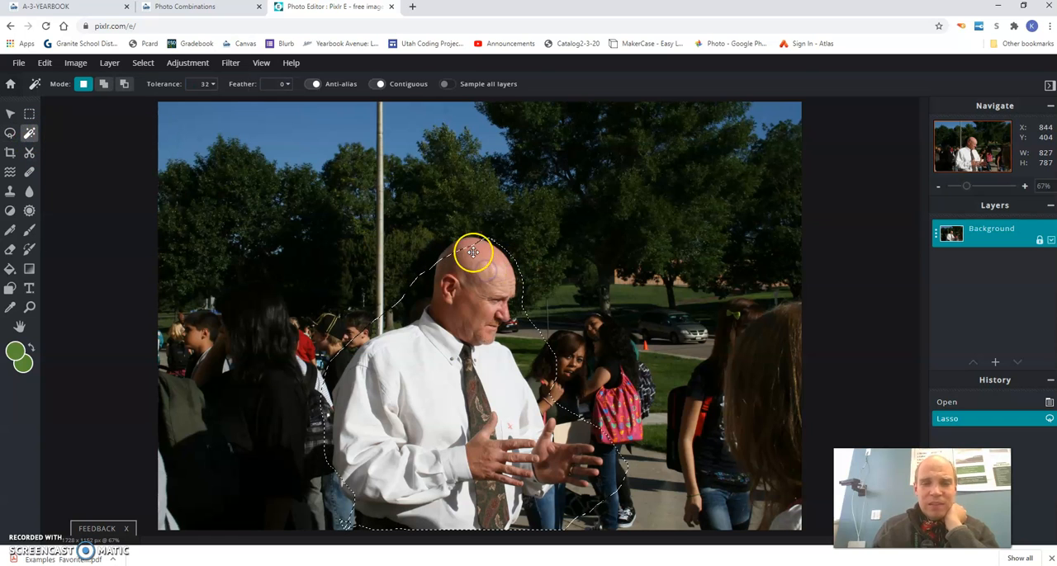
{"action": "left_click", "coordinate": [32, 119]}
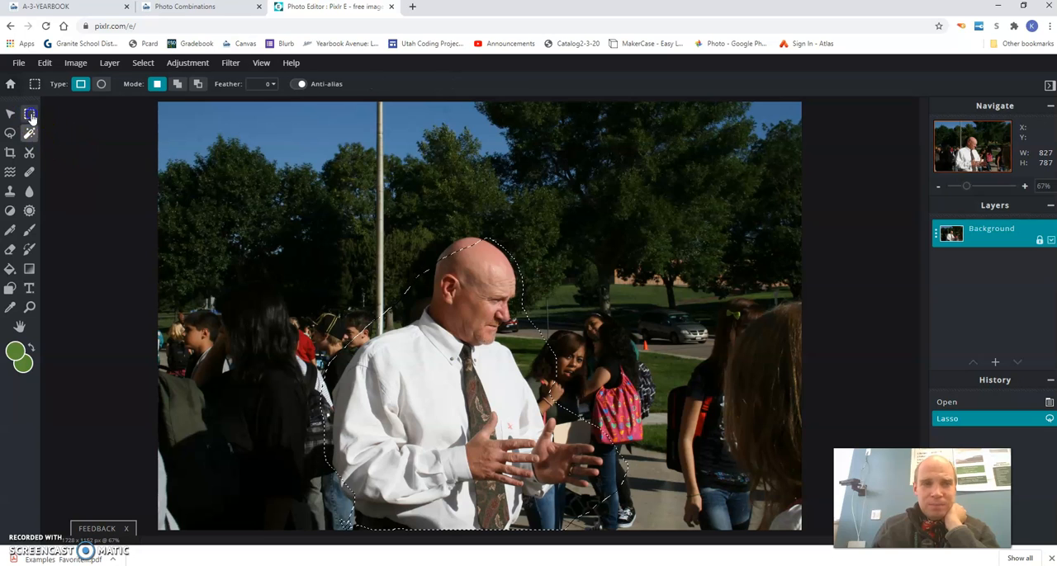
{"action": "right_click", "coordinate": [476, 300]}
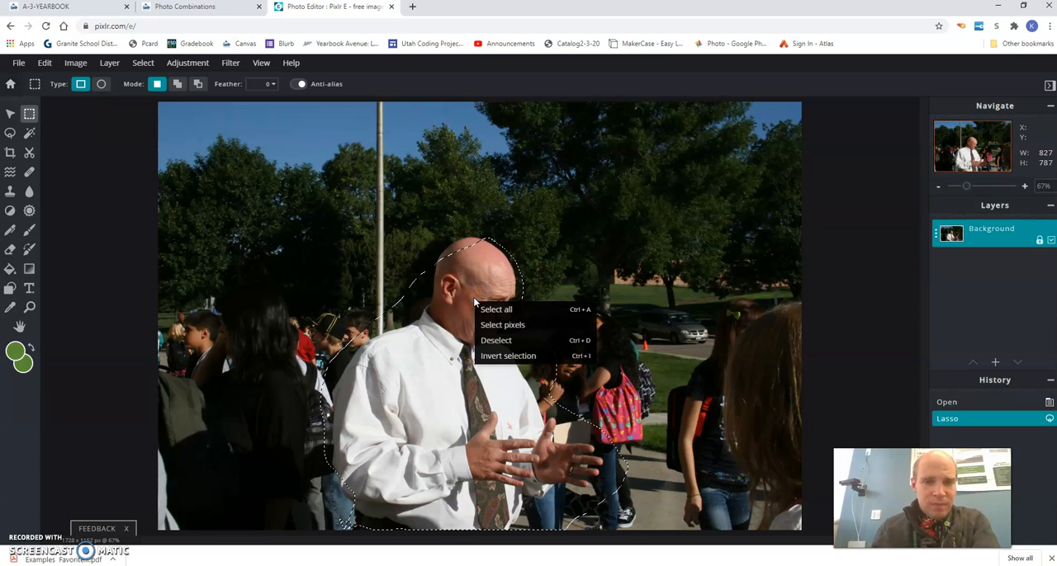
{"action": "left_click", "coordinate": [488, 341]}
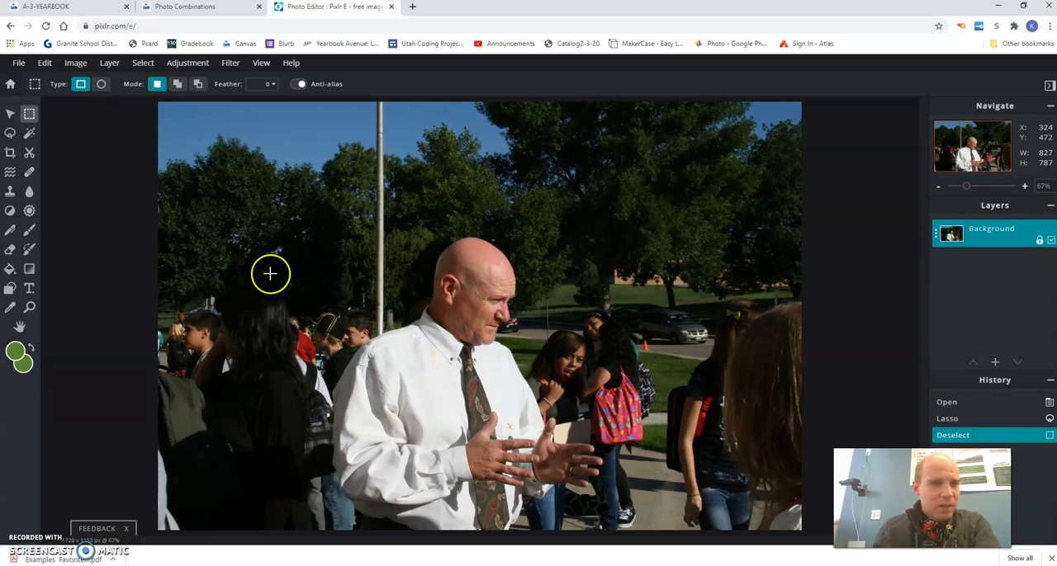
Step: Try selecting the man's head and white shirt with the magic wand, setting its tolerance to 50 after the first sample
{"action": "left_click", "coordinate": [29, 134]}
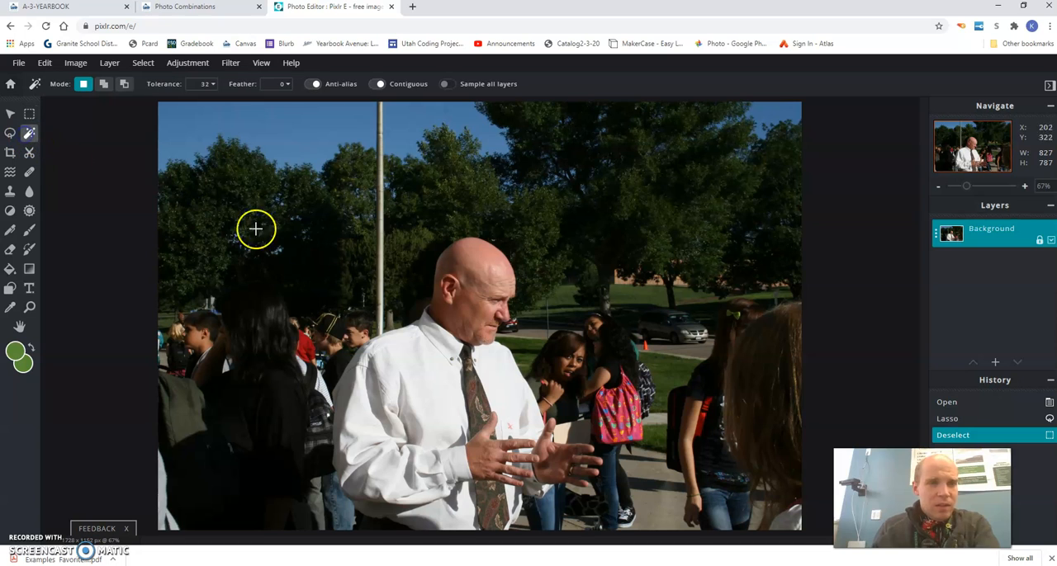
{"action": "left_click", "coordinate": [482, 268]}
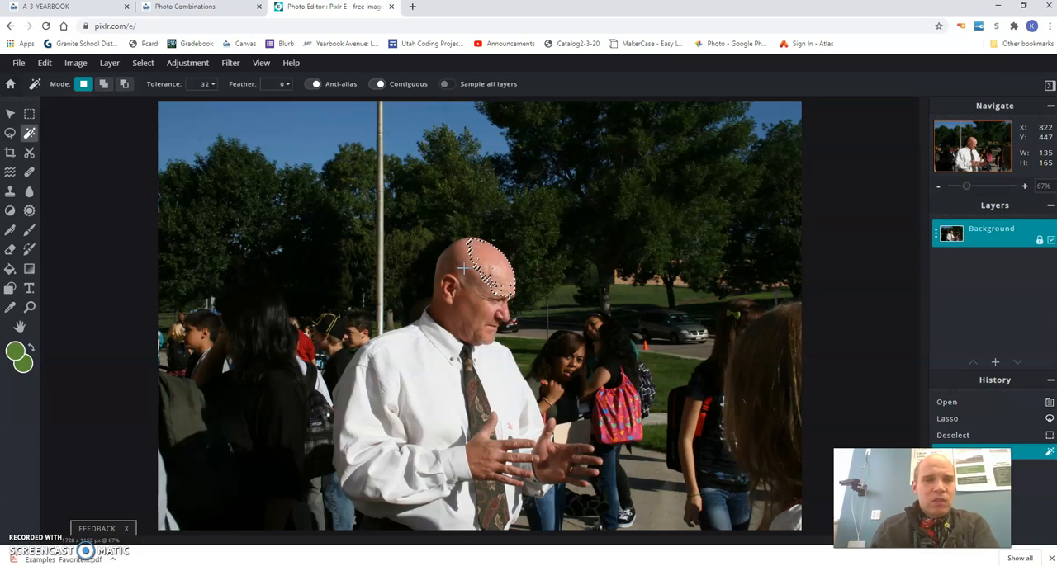
{"action": "left_click", "coordinate": [202, 85]}
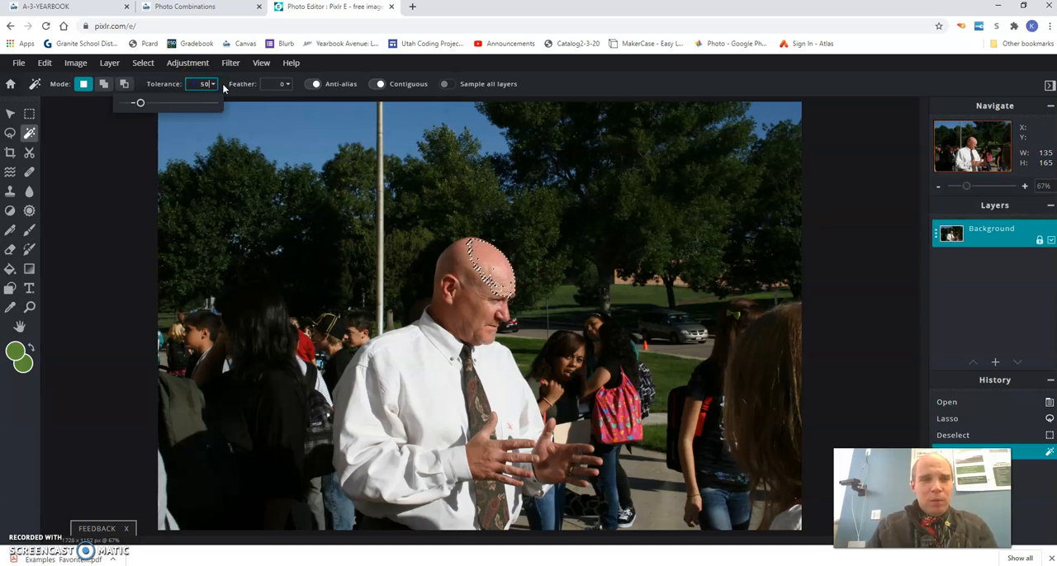
{"action": "left_click", "coordinate": [460, 265], "text": "shift"}
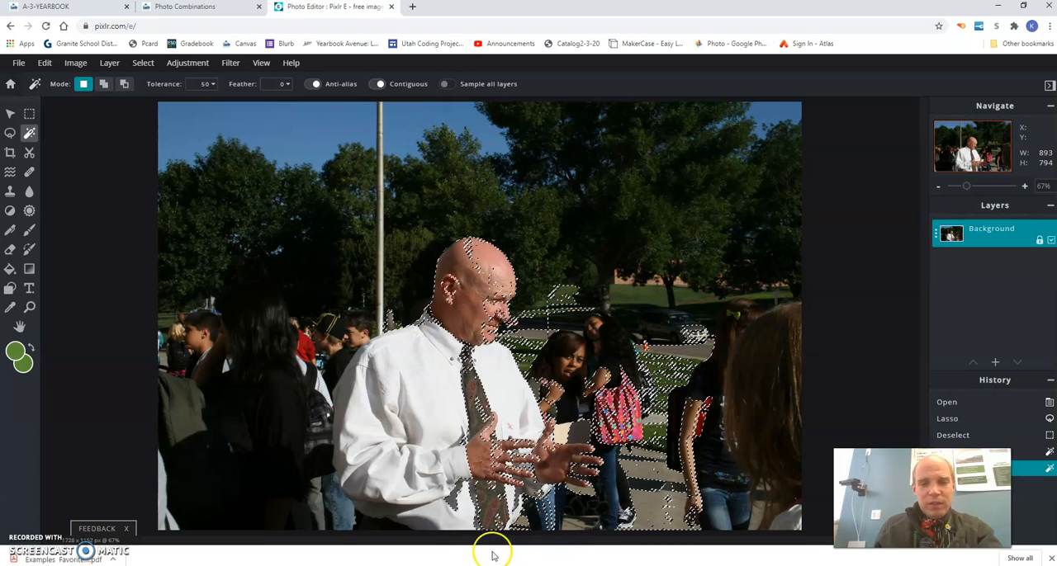
{"action": "left_click", "coordinate": [430, 421]}
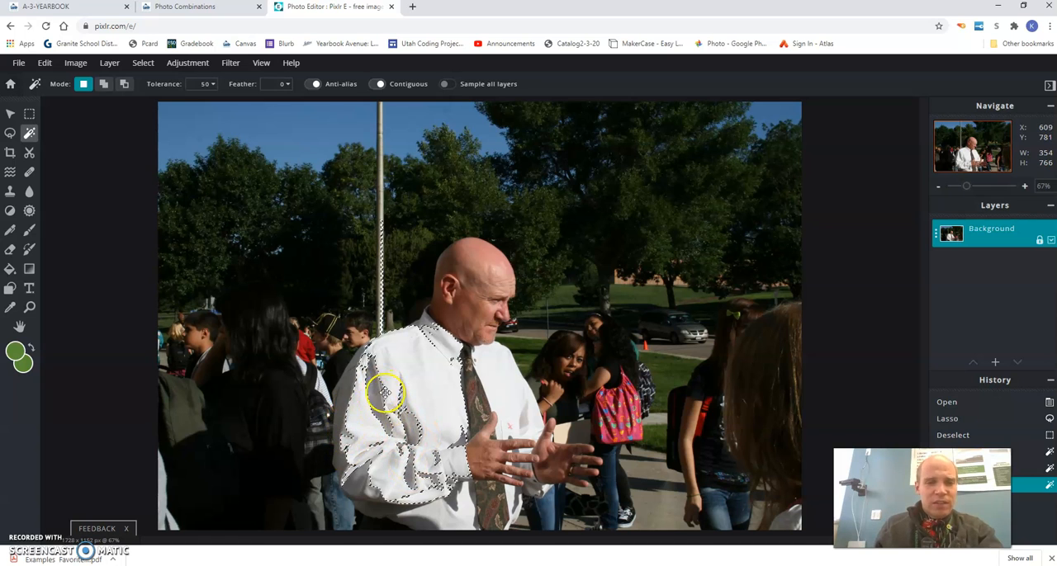
{"action": "left_click", "coordinate": [344, 402]}
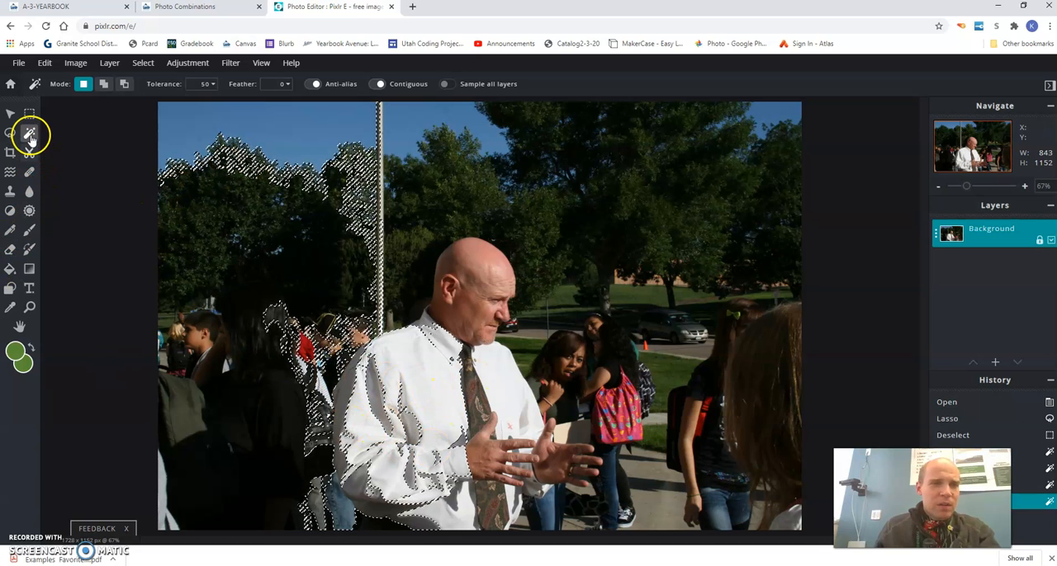
Step: Trace the man's outline from the top of his head with the magnetic lasso and close the selection
{"action": "left_click", "coordinate": [9, 133]}
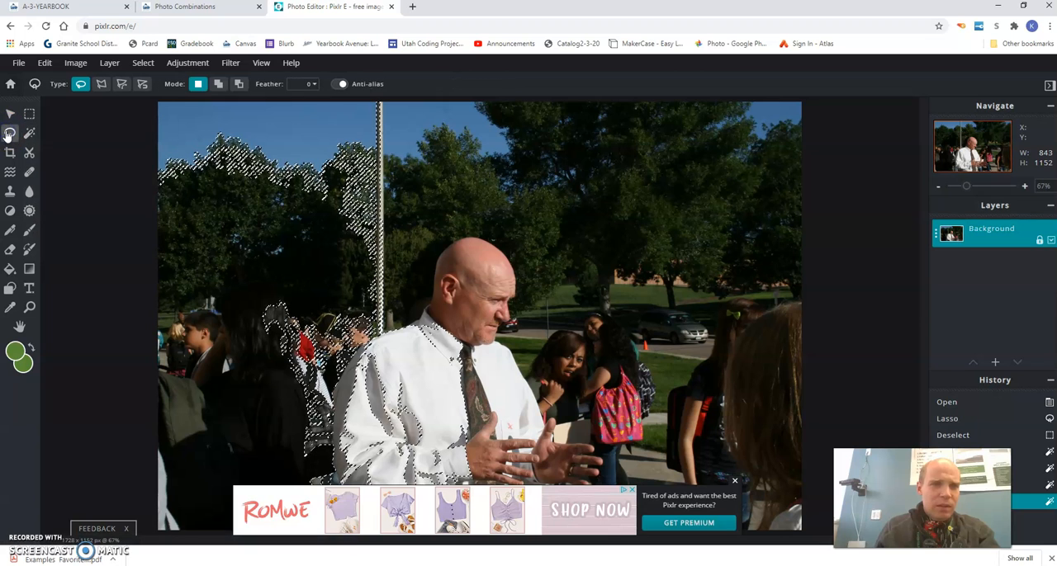
{"action": "left_click", "coordinate": [143, 86]}
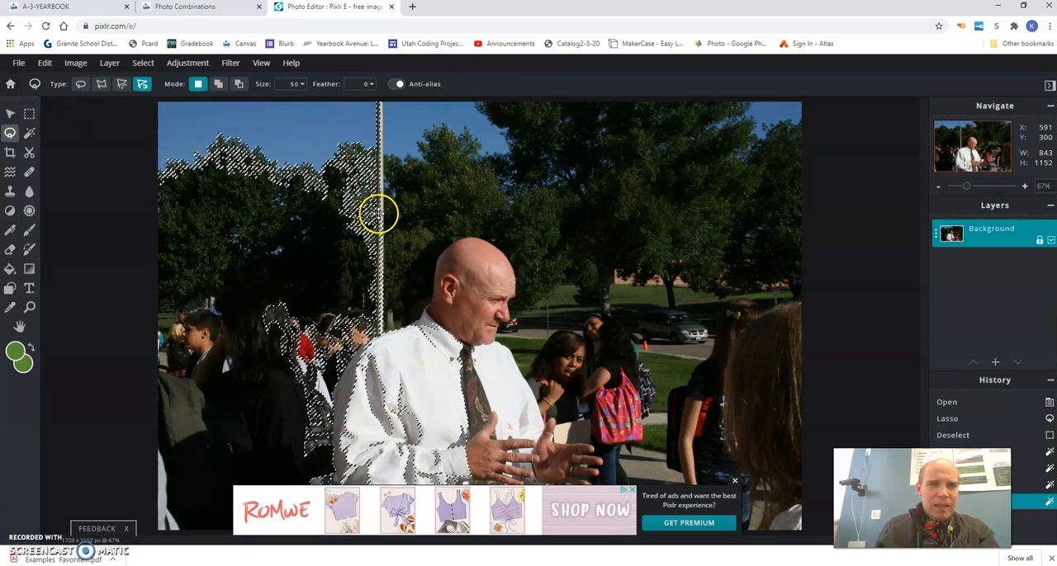
{"action": "left_click", "coordinate": [444, 248]}
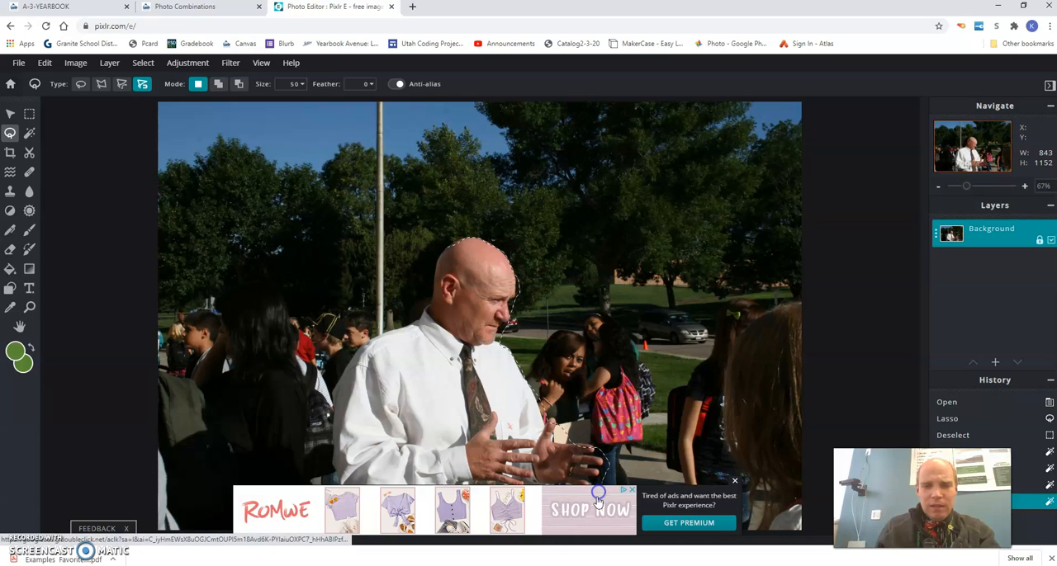
{"action": "left_click", "coordinate": [734, 485]}
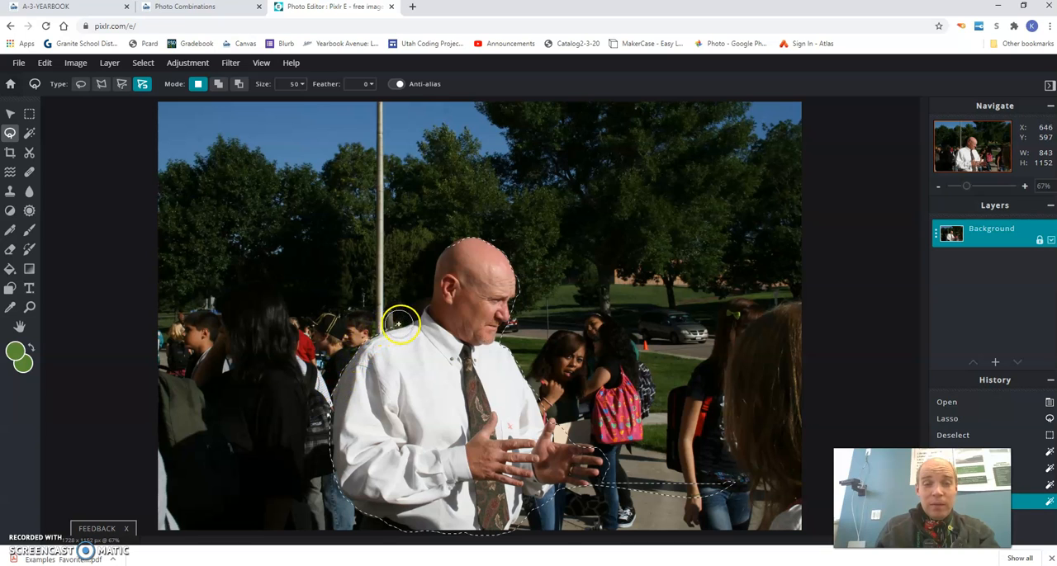
{"action": "double_click", "coordinate": [446, 248]}
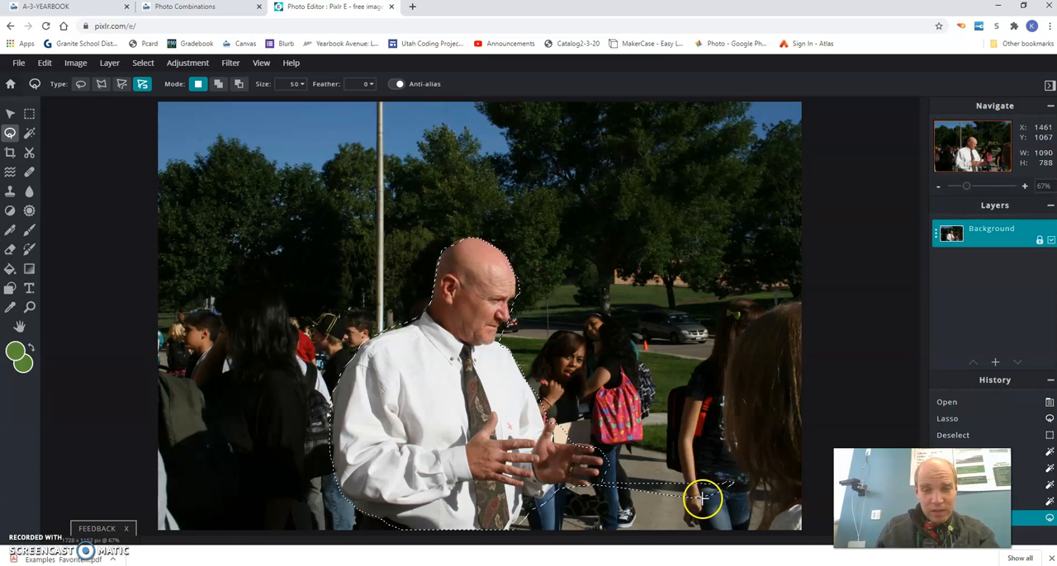
Step: Remove the stray selected areas on the pavement beside the man's hands using the rectangular marquee in remove-from-selection mode
{"action": "left_click", "coordinate": [29, 117]}
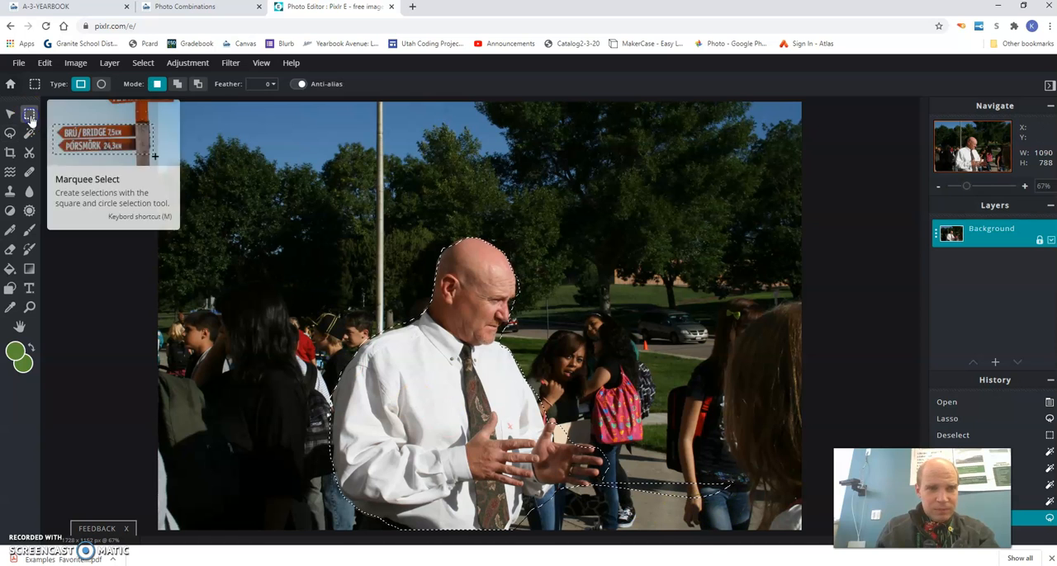
{"action": "left_click", "coordinate": [199, 85]}
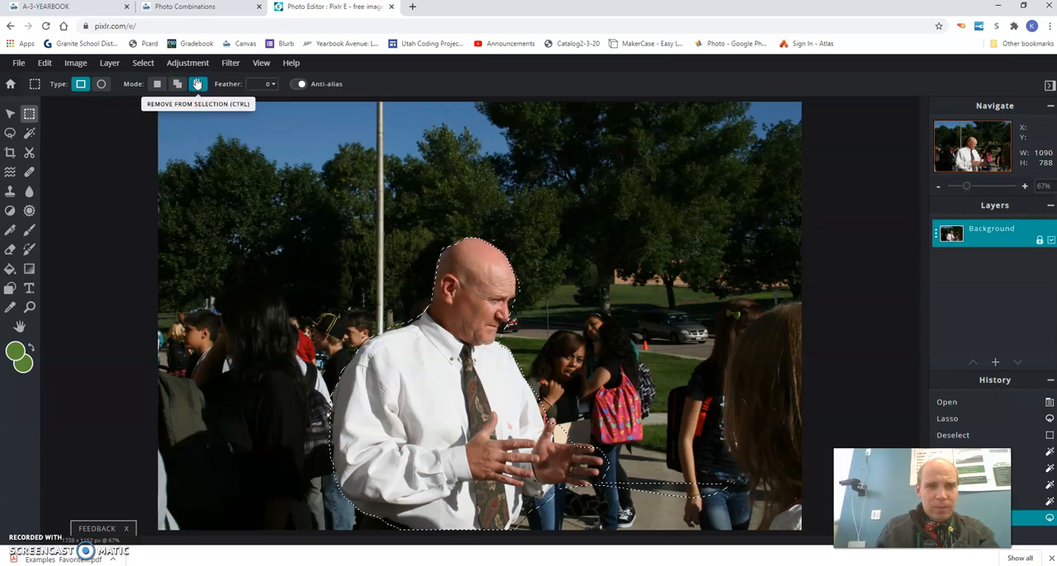
{"action": "left_click_drag", "start_coordinate": [624, 447], "coordinate": [625, 471]}
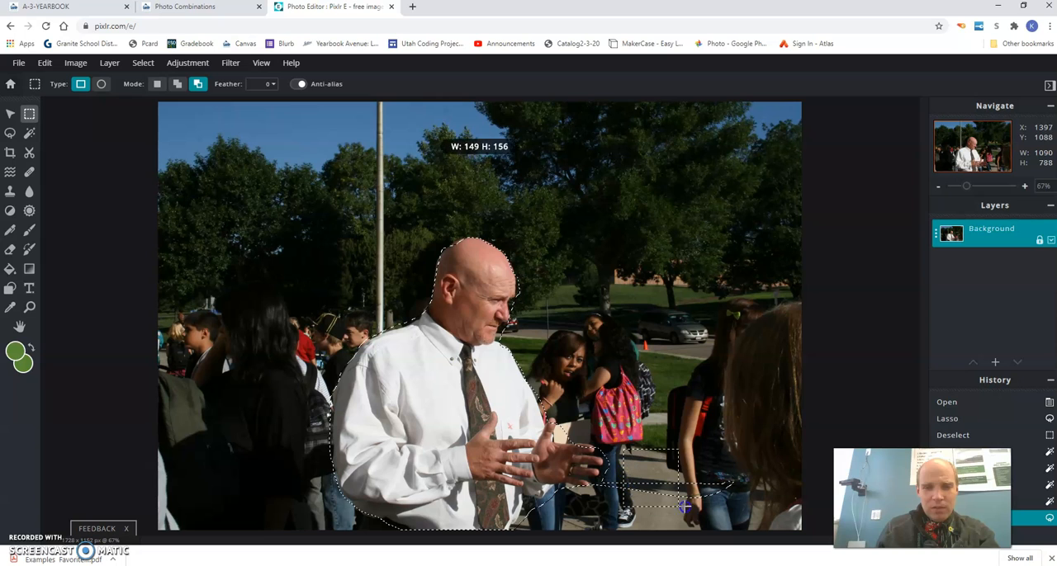
{"action": "left_click_drag", "start_coordinate": [748, 506], "coordinate": [747, 507]}
{"action": "left_click_drag", "start_coordinate": [655, 512], "coordinate": [638, 511]}
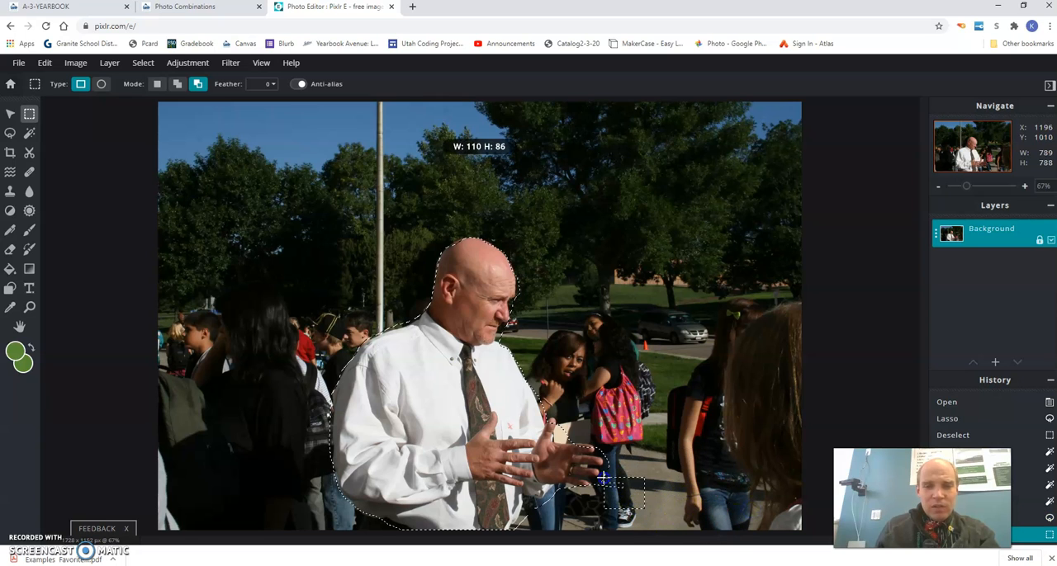
{"action": "left_click_drag", "start_coordinate": [604, 477], "coordinate": [590, 491]}
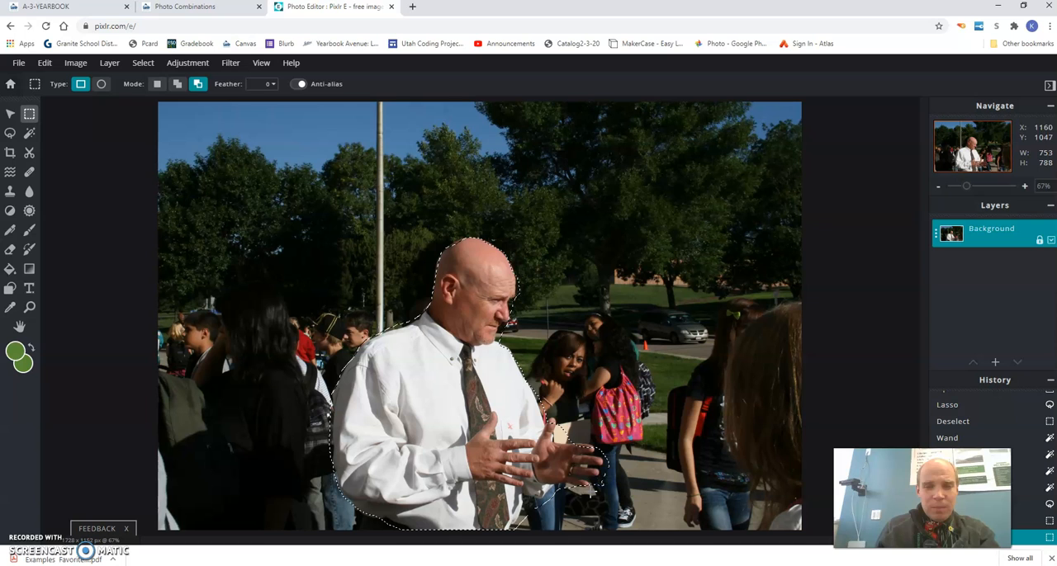
Step: Return the marquee to new-selection mode and invert the selection so it covers the background around the man
{"action": "left_click", "coordinate": [157, 84]}
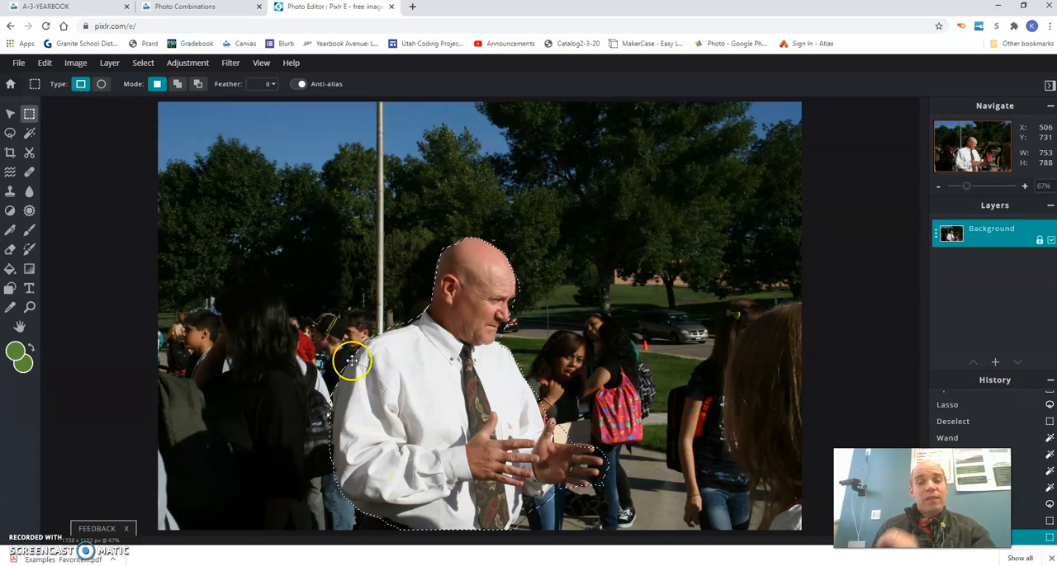
{"action": "right_click", "coordinate": [416, 387]}
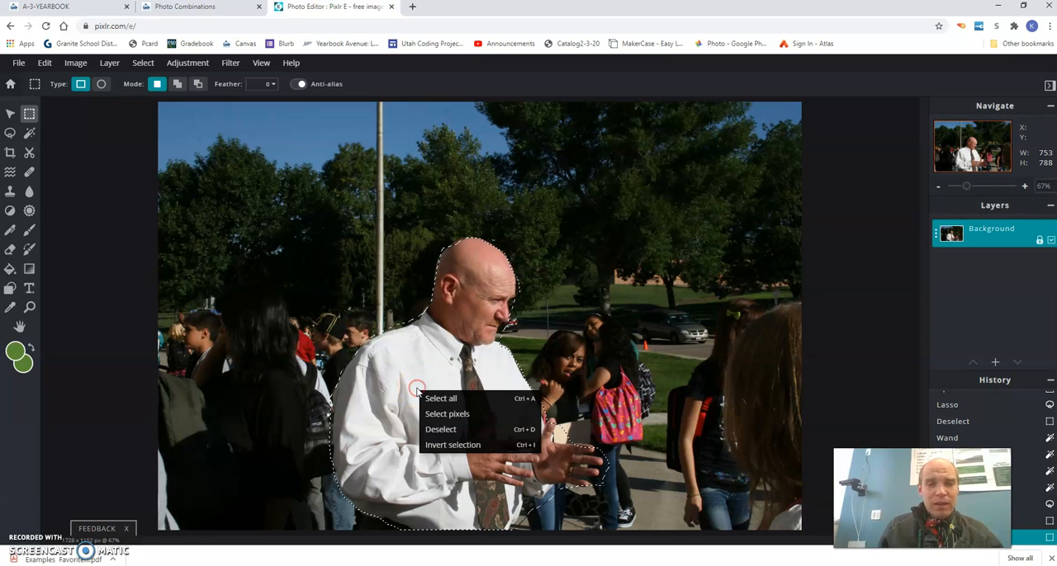
{"action": "left_click", "coordinate": [421, 420]}
{"action": "right_click", "coordinate": [427, 380]}
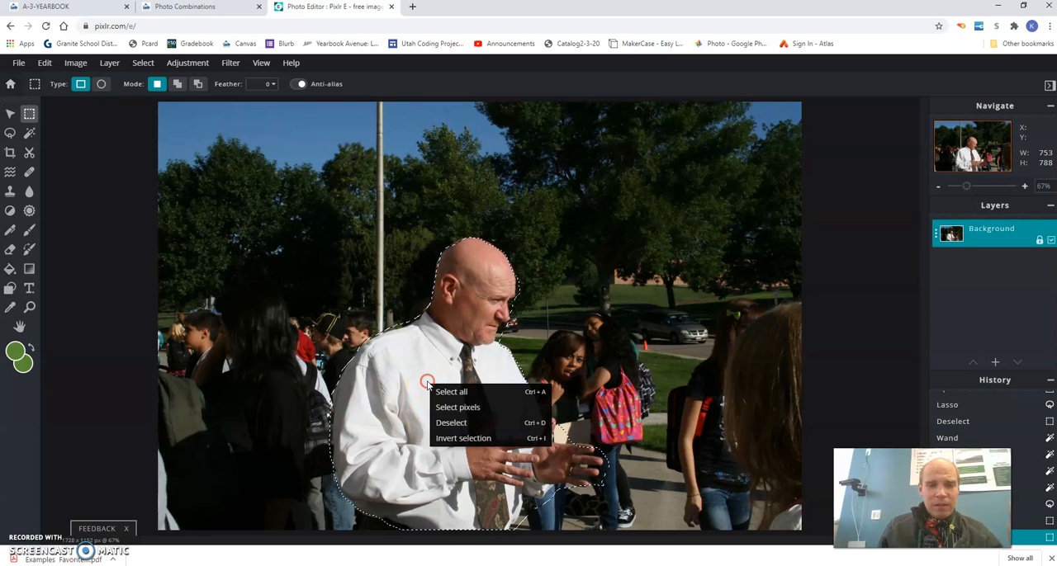
{"action": "left_click", "coordinate": [442, 439]}
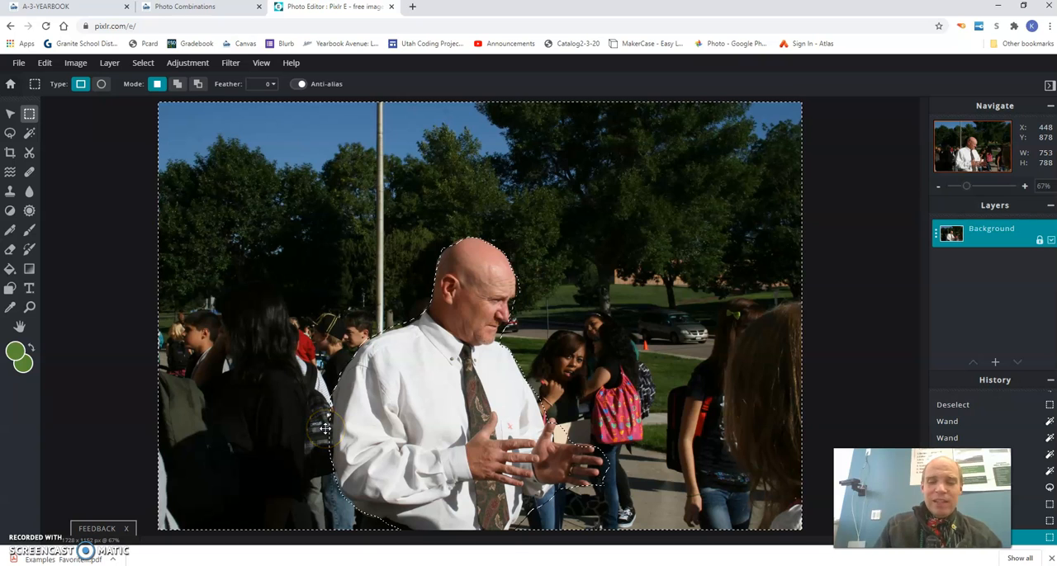
Step: Delete the selected background around the man and clear the selection
{"action": "key", "text": "Delete"}
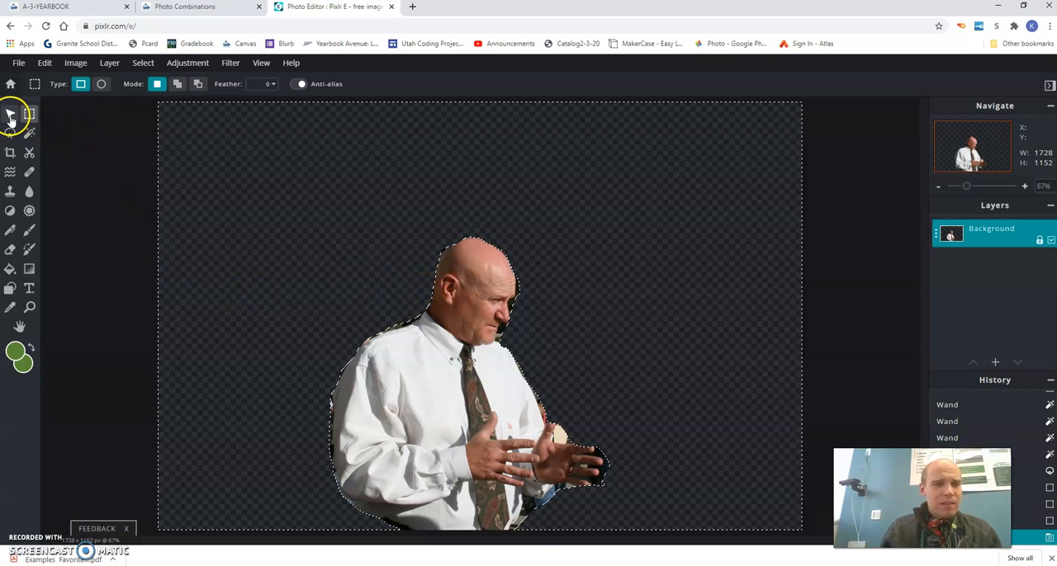
{"action": "left_click", "coordinate": [397, 369]}
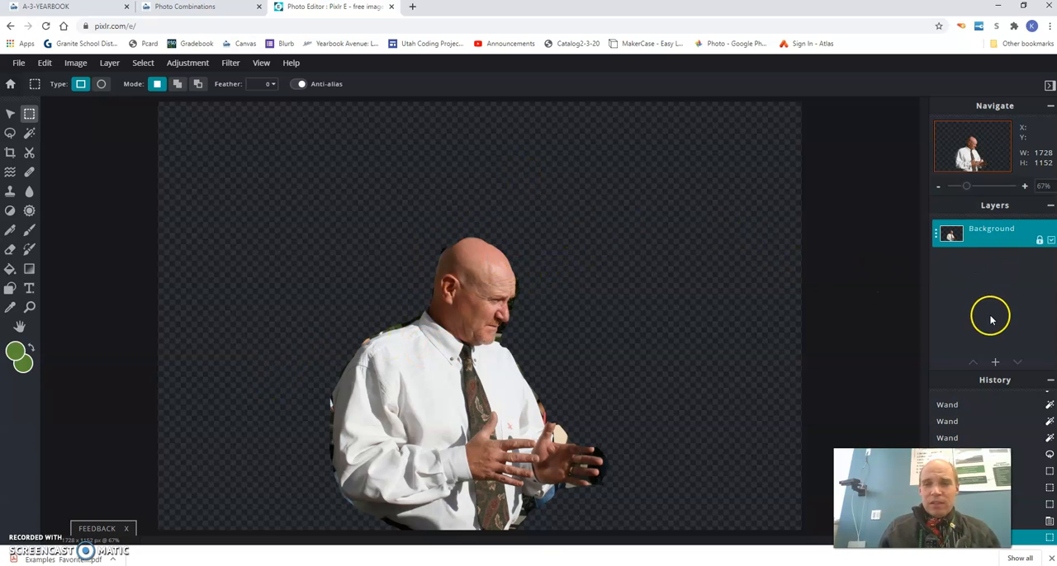
Step: Add IMG_6756 from the Downloads folder as a new image layer
{"action": "left_click", "coordinate": [994, 363]}
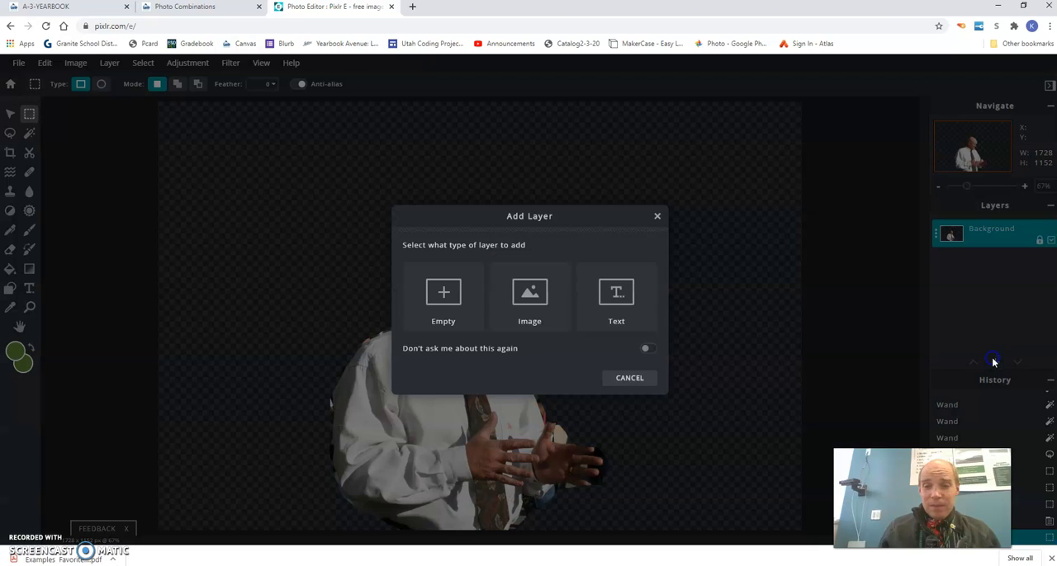
{"action": "left_click", "coordinate": [540, 319]}
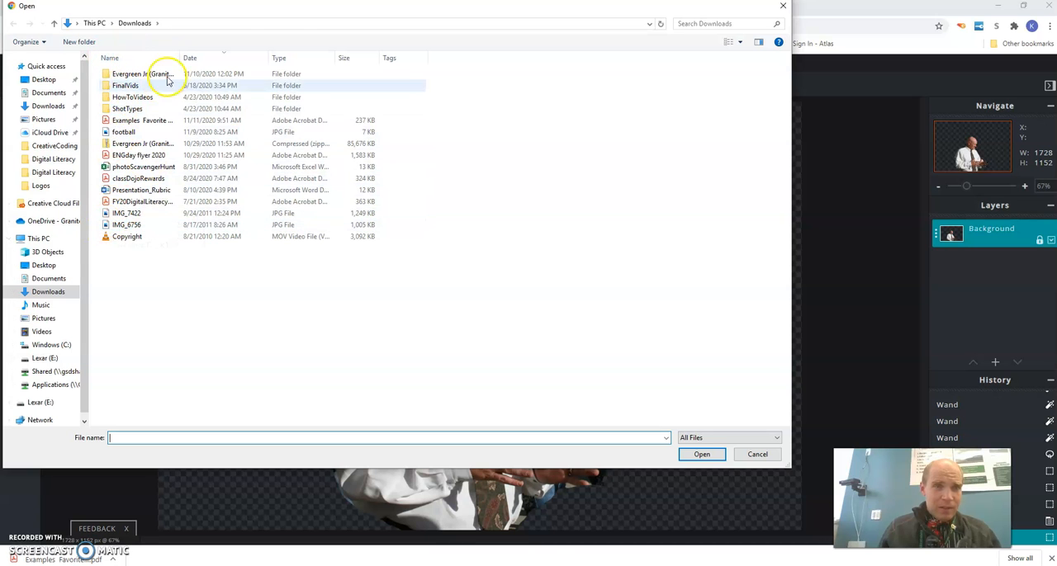
{"action": "left_click_drag", "start_coordinate": [277, 18], "coordinate": [382, 44]}
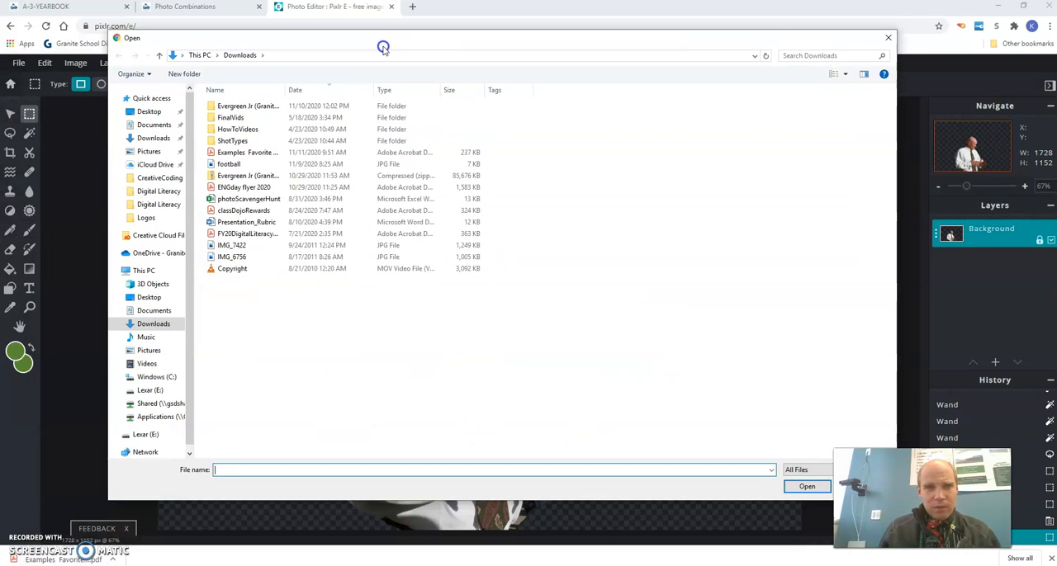
{"action": "left_click", "coordinate": [226, 258]}
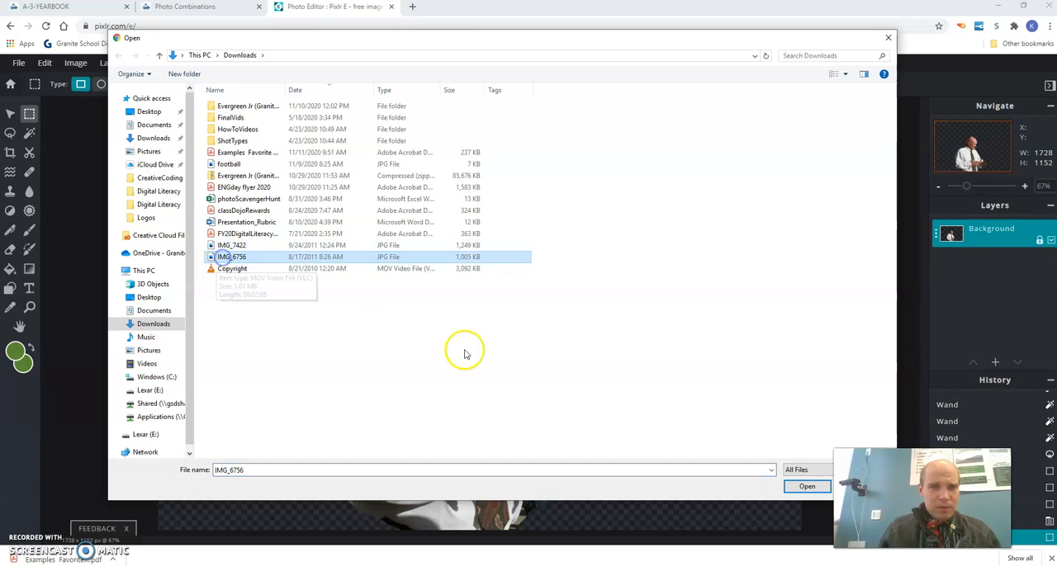
{"action": "left_click", "coordinate": [808, 488]}
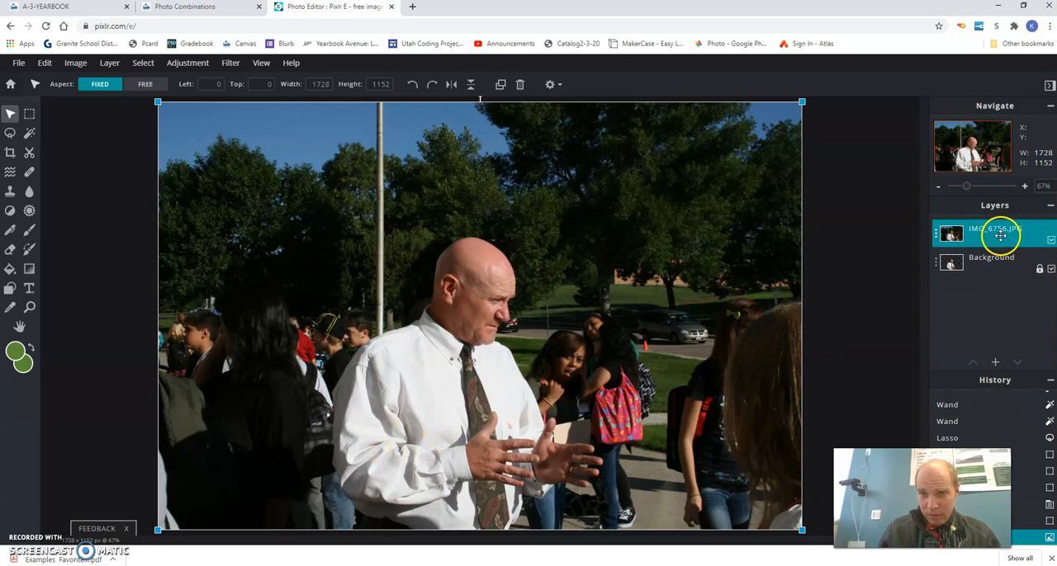
Step: Hide the IMG_6756.JPG layer so the cut-out man on the layer beneath shows
{"action": "left_click", "coordinate": [1049, 208]}
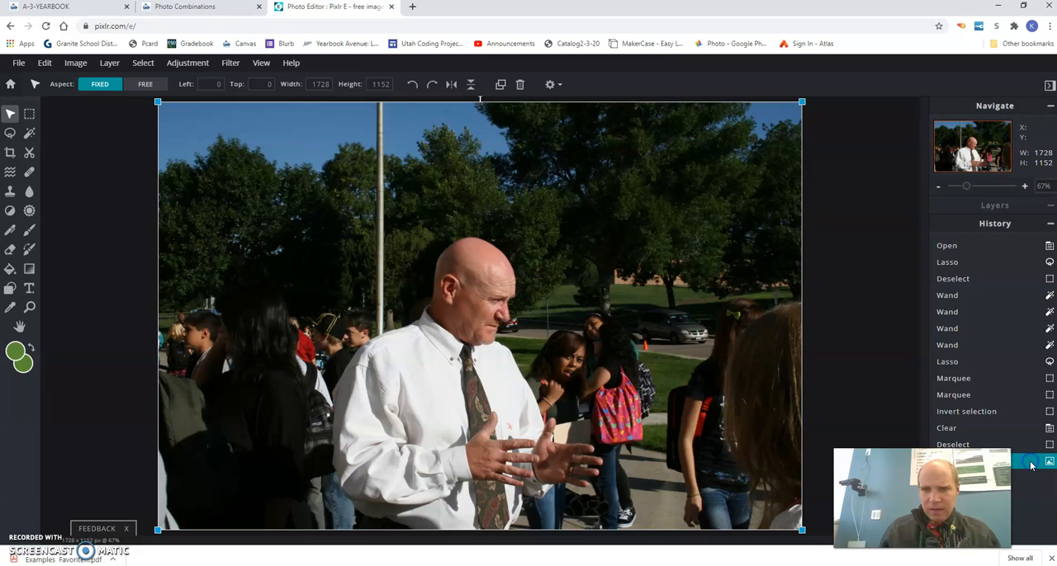
{"action": "left_click", "coordinate": [1050, 208]}
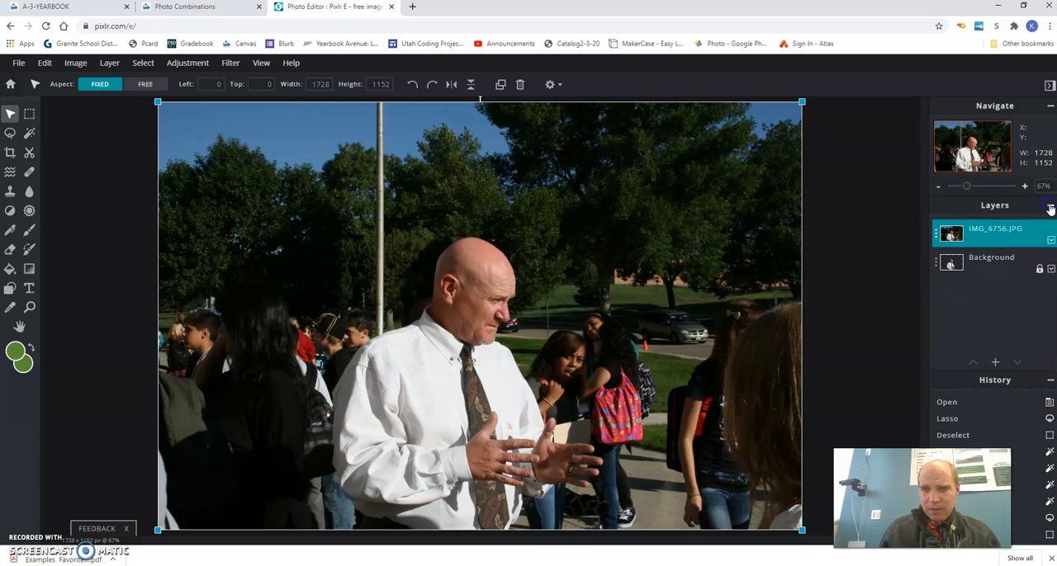
{"action": "left_click", "coordinate": [1000, 239]}
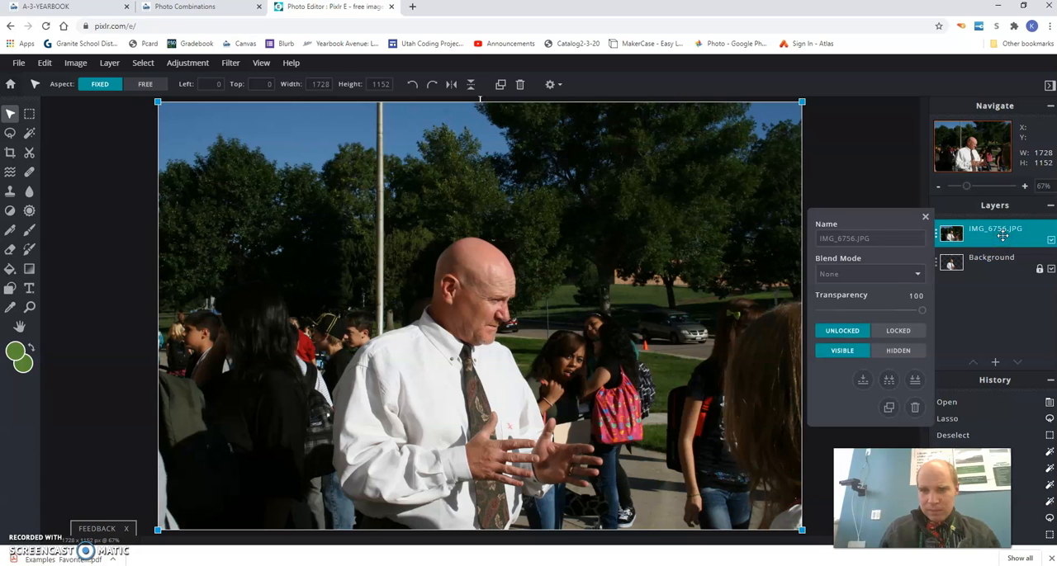
{"action": "mouse_move", "coordinate": [1001, 236]}
{"action": "left_mouse_down"}
{"action": "mouse_move", "coordinate": [993, 254]}
{"action": "mouse_move", "coordinate": [993, 238]}
{"action": "left_mouse_up"}
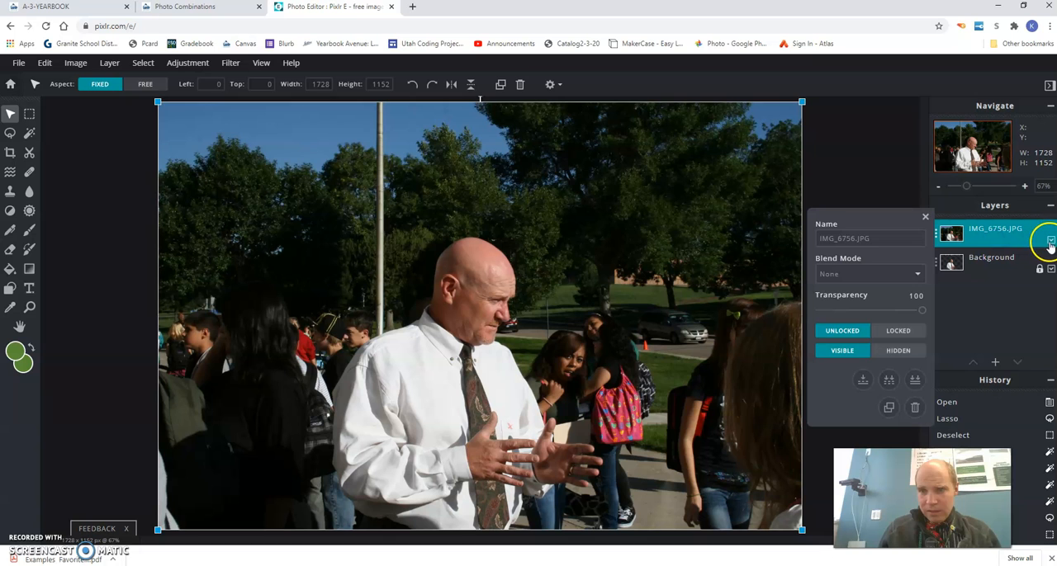
{"action": "left_click", "coordinate": [1050, 241]}
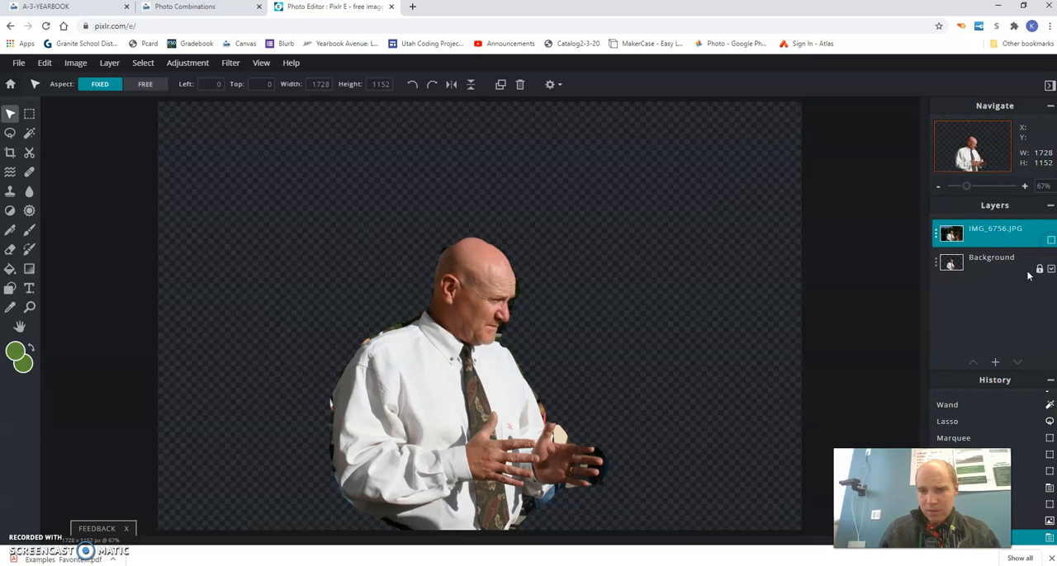
Step: Add IMG_7422 from the Downloads folder as a new image layer and dismiss the advertisement
{"action": "left_click", "coordinate": [994, 363]}
{"action": "left_click", "coordinate": [537, 309]}
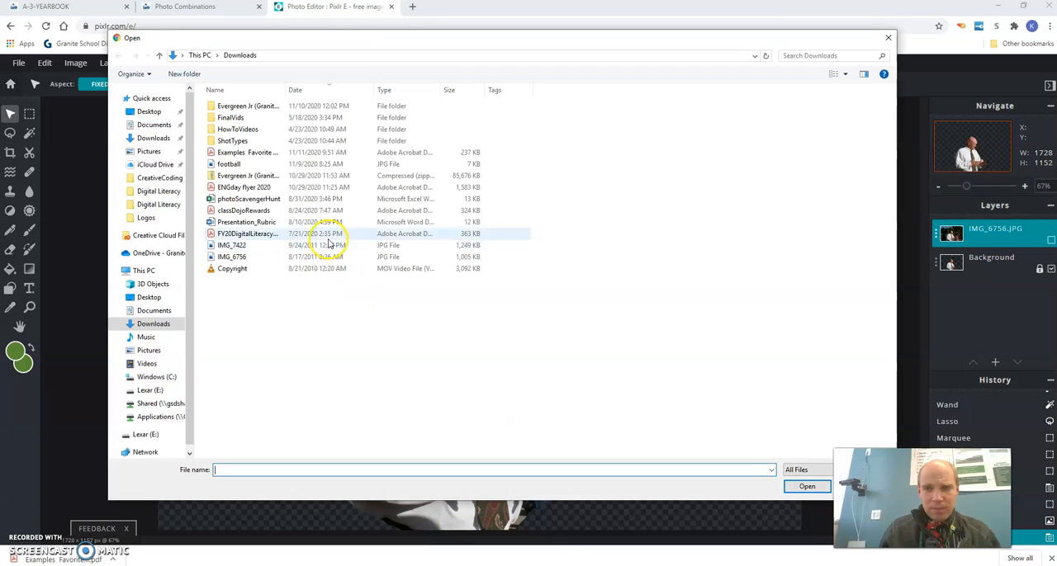
{"action": "left_click", "coordinate": [231, 245]}
{"action": "left_click", "coordinate": [807, 487]}
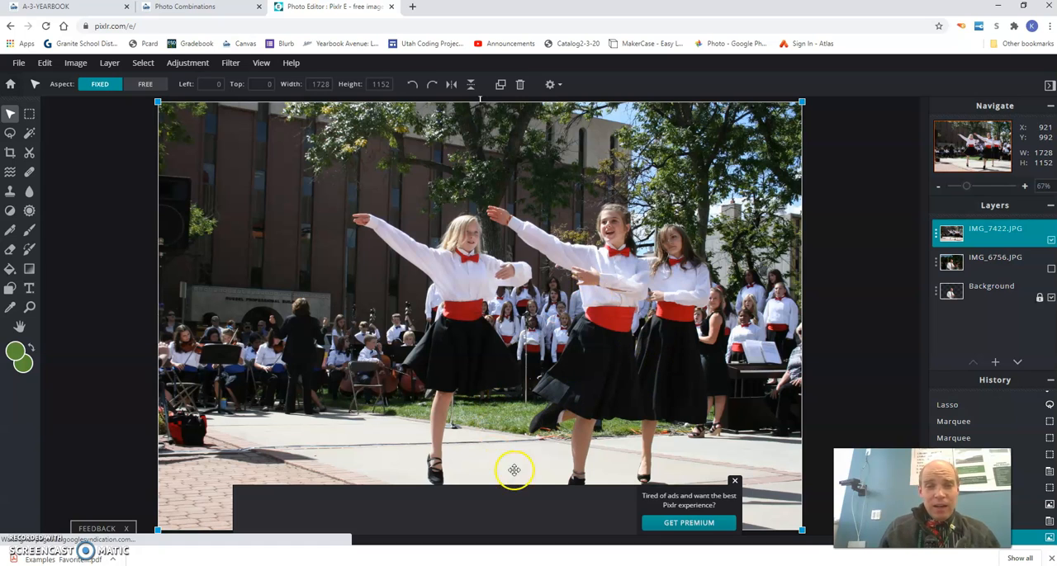
{"action": "left_click", "coordinate": [735, 483]}
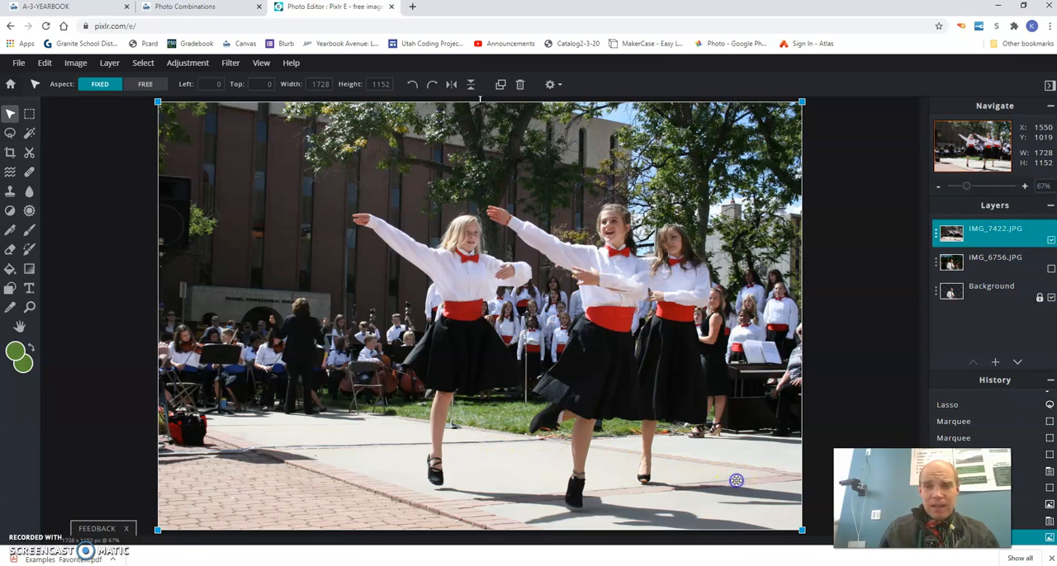
Step: Select the Background layer, take the browser window out of its maximized state, and make it wider and taller
{"action": "left_click", "coordinate": [986, 290]}
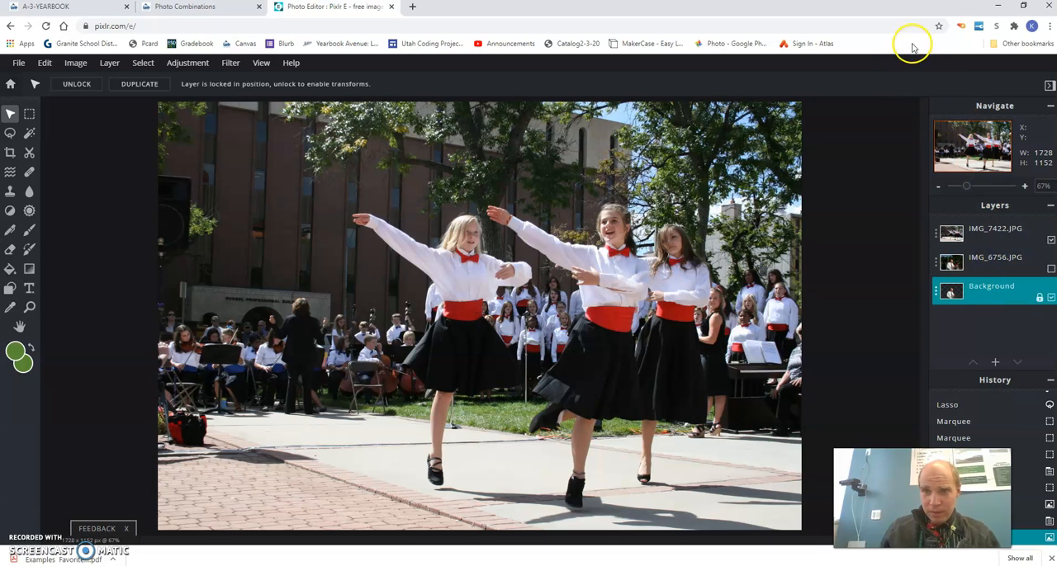
{"action": "double_click", "coordinate": [882, 14]}
{"action": "left_click_drag", "start_coordinate": [882, 14], "coordinate": [693, 55]}
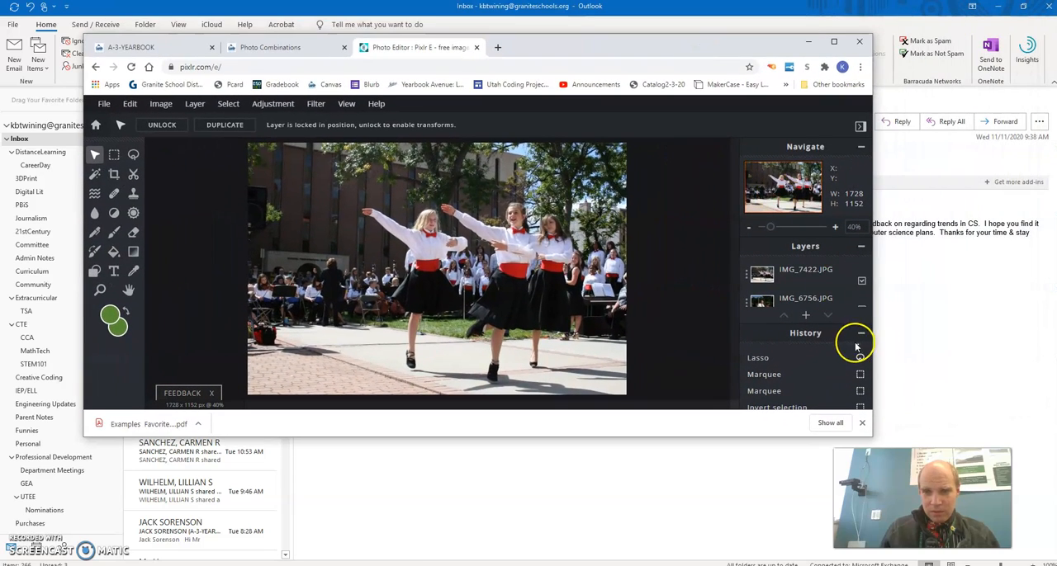
{"action": "left_click_drag", "start_coordinate": [872, 348], "coordinate": [985, 352]}
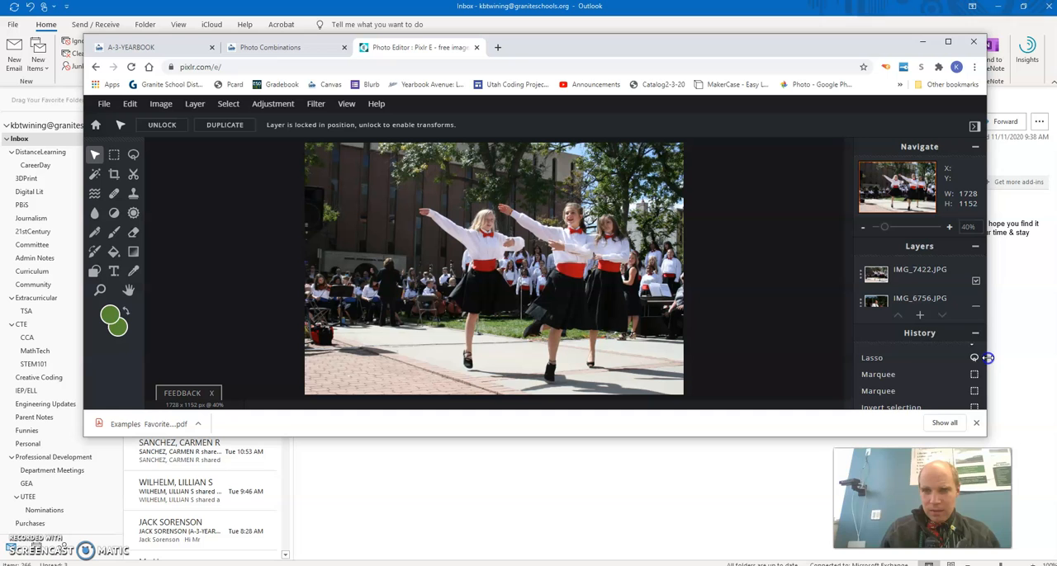
{"action": "left_click_drag", "start_coordinate": [898, 440], "coordinate": [897, 565]}
Step: Move the IMG_7422.JPG layer beneath the man's Background layer and unlock the Background layer
{"action": "mouse_move", "coordinate": [926, 332]}
{"action": "left_mouse_down"}
{"action": "mouse_move", "coordinate": [925, 320]}
{"action": "mouse_move", "coordinate": [923, 333]}
{"action": "left_mouse_up"}
{"action": "left_click_drag", "start_coordinate": [919, 271], "coordinate": [932, 302]}
{"action": "left_click", "coordinate": [963, 338]}
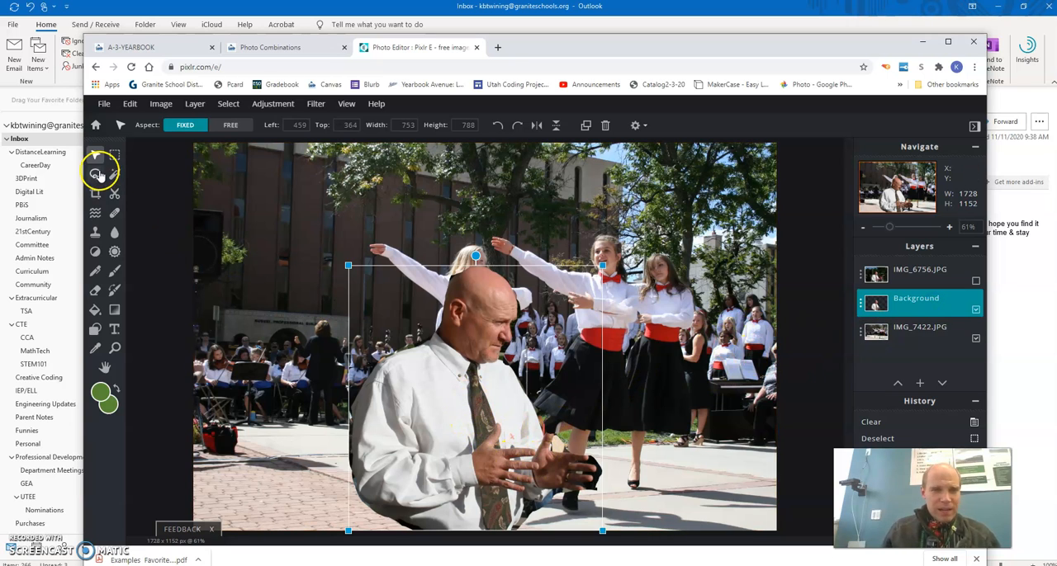
Step: Move the cut-out man to the photo's lower-left corner and scale him down to about 577 by 604 px
{"action": "left_click_drag", "start_coordinate": [475, 441], "coordinate": [267, 473]}
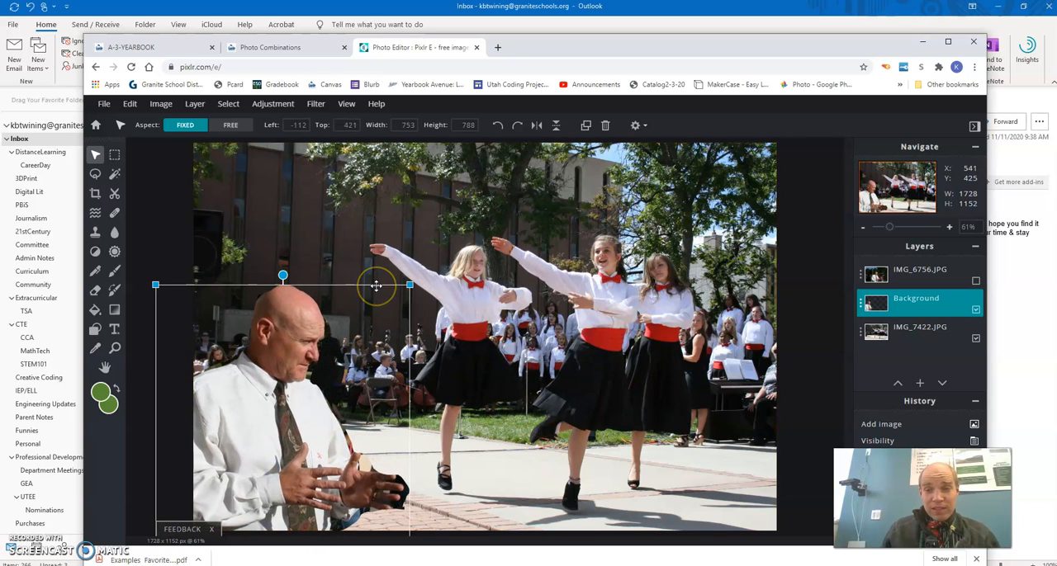
{"action": "left_click", "coordinate": [409, 286]}
{"action": "left_click_drag", "start_coordinate": [408, 285], "coordinate": [348, 367]}
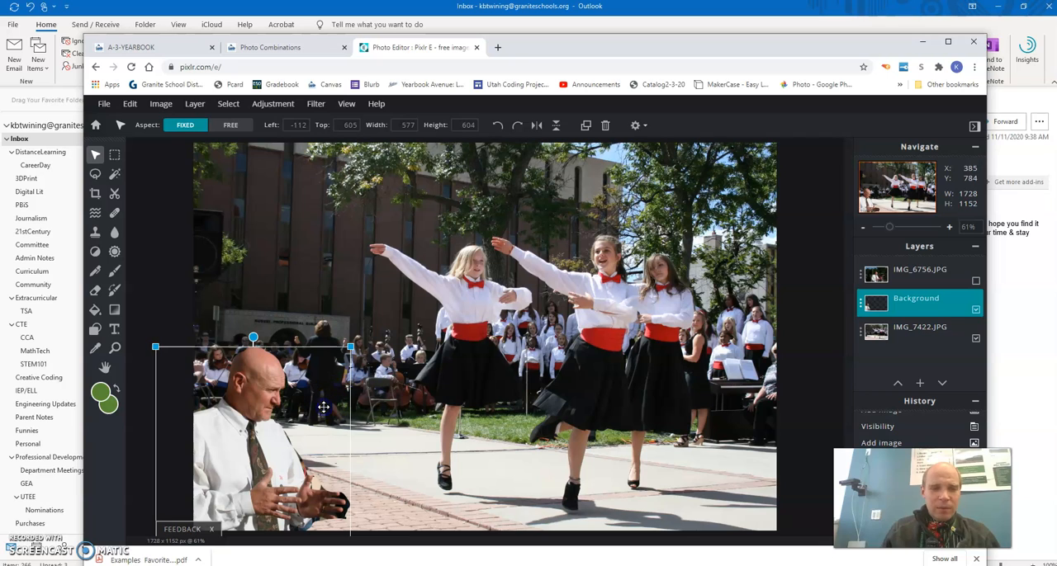
{"action": "left_click", "coordinate": [204, 213]}
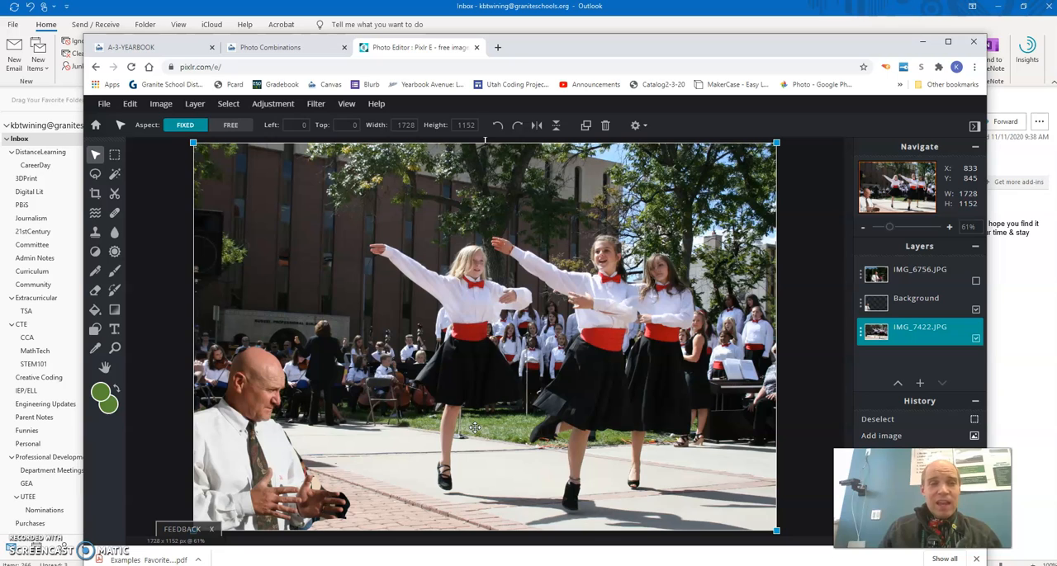
Step: Download the combined image as a JPG named photoCombo1 and close the save dialog
{"action": "left_click", "coordinate": [104, 103]}
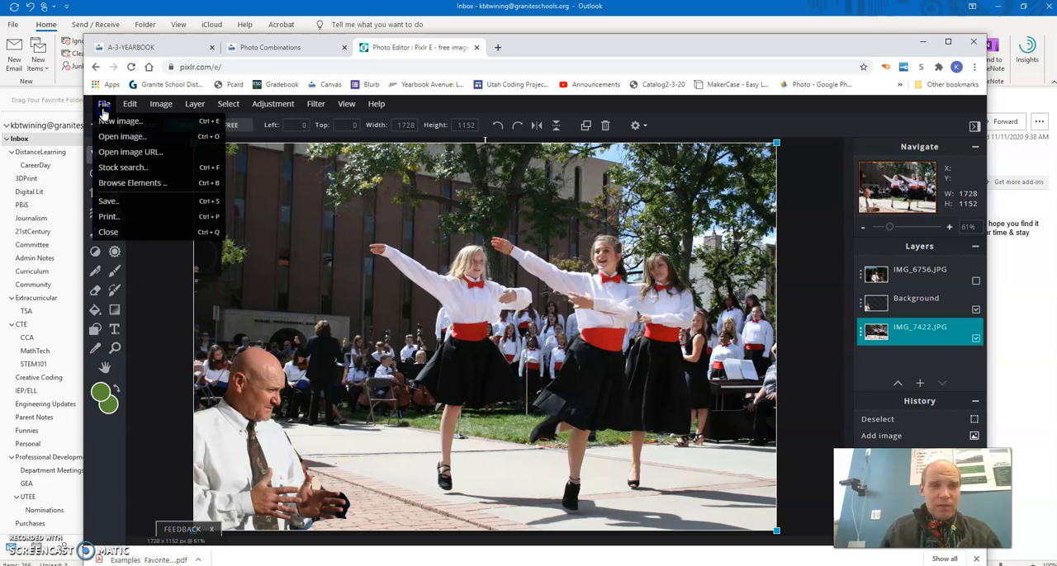
{"action": "left_click", "coordinate": [109, 202]}
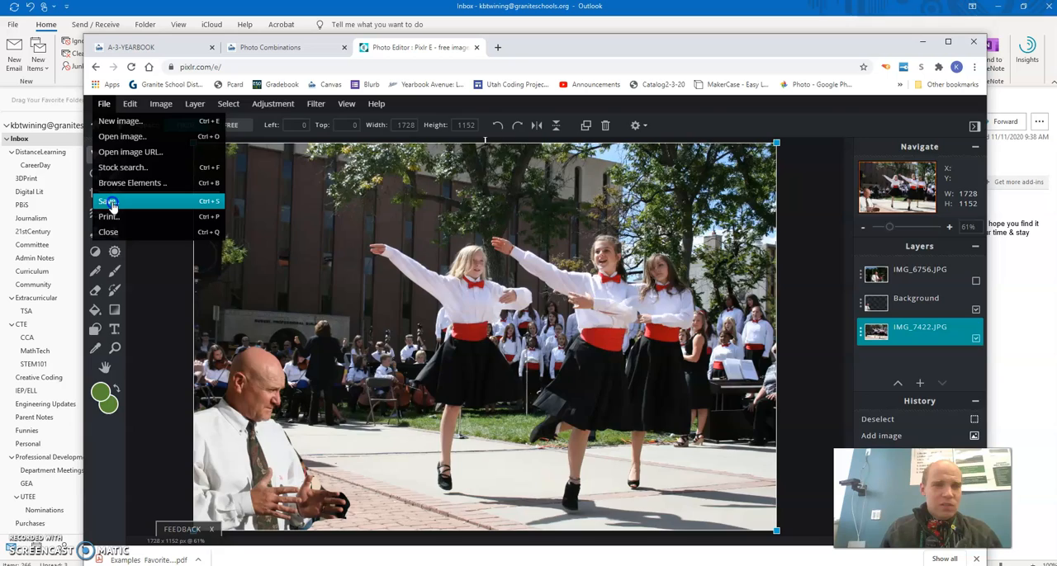
{"action": "left_click", "coordinate": [578, 245]}
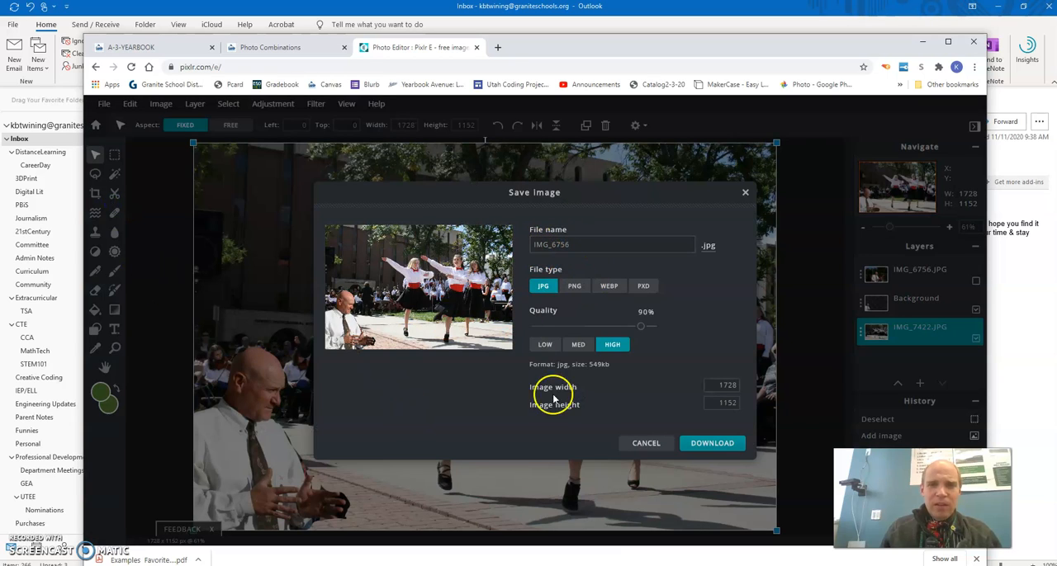
{"action": "double_click", "coordinate": [602, 243]}
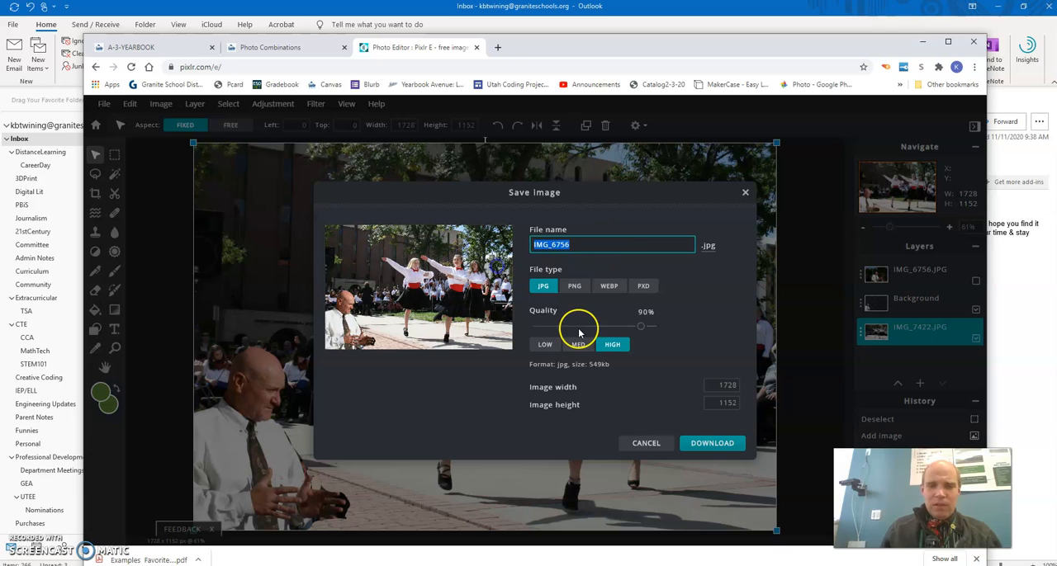
{"action": "type", "text": "pho"}
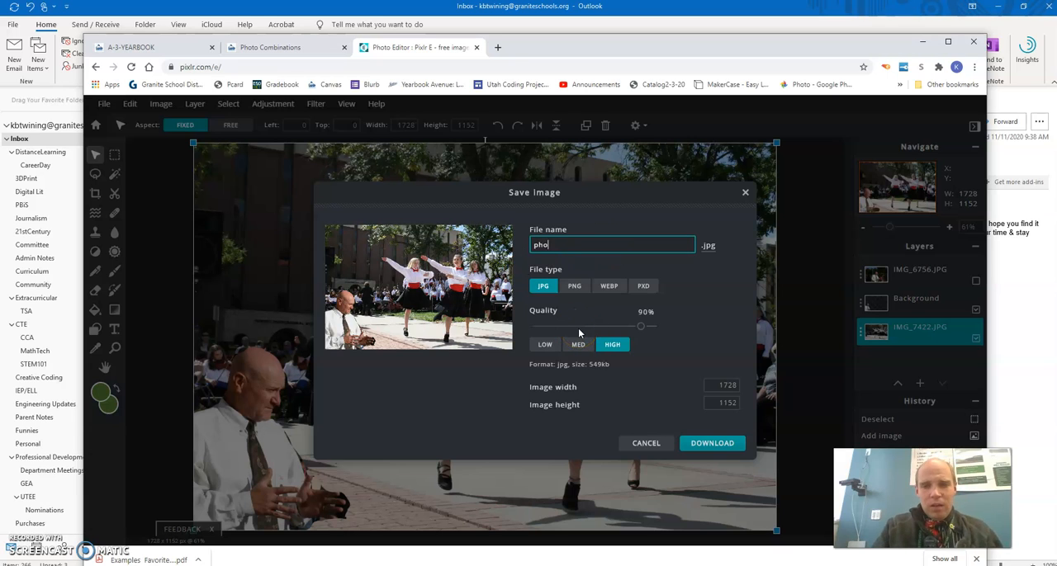
{"action": "type", "text": "toCombo1"}
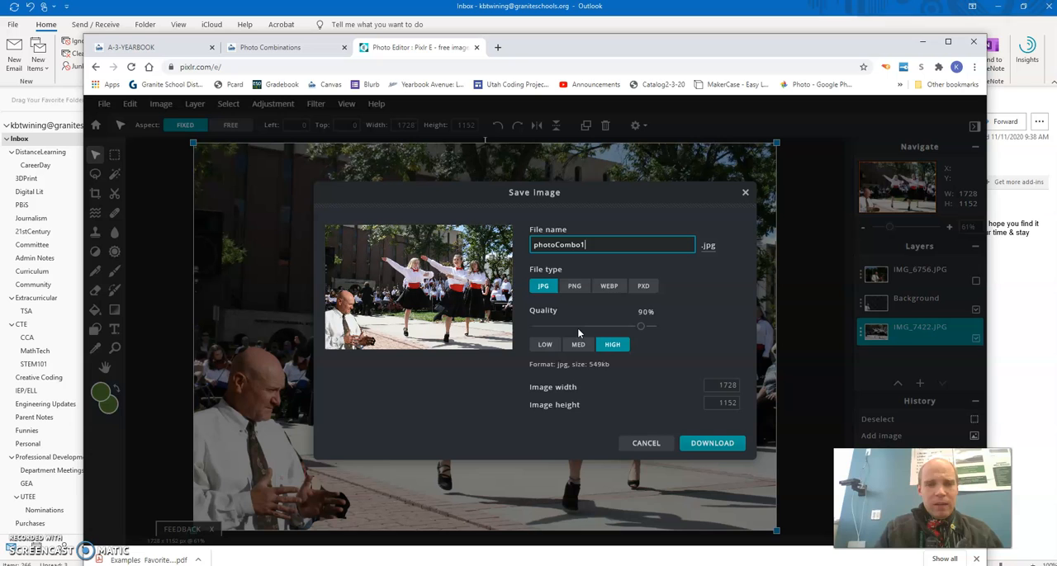
{"action": "left_click", "coordinate": [698, 445]}
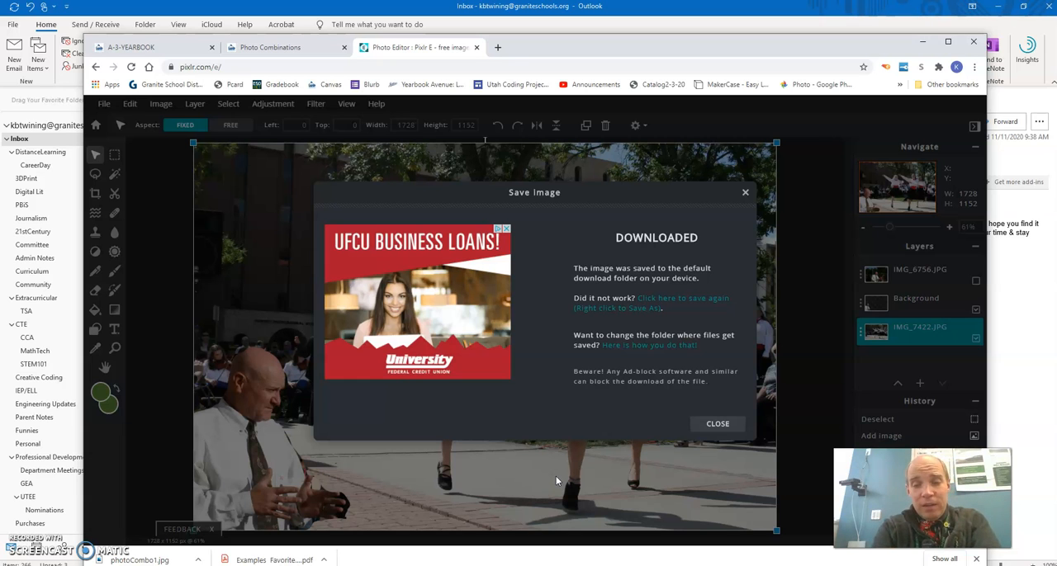
{"action": "left_click", "coordinate": [715, 425]}
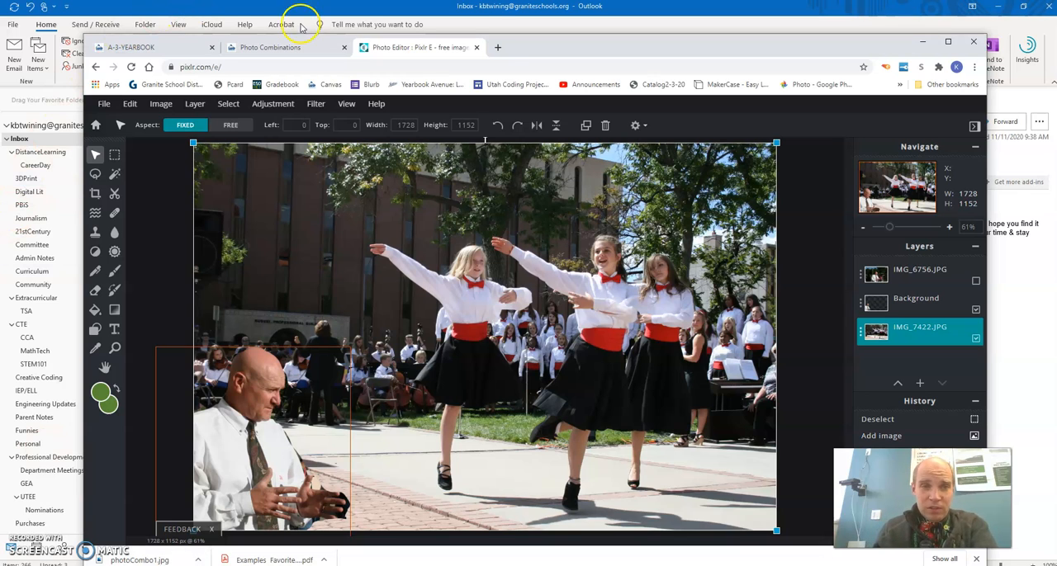
Step: Review the Photo Combinations assignment instructions in Canvas and return to the photo editor
{"action": "left_click", "coordinate": [285, 47]}
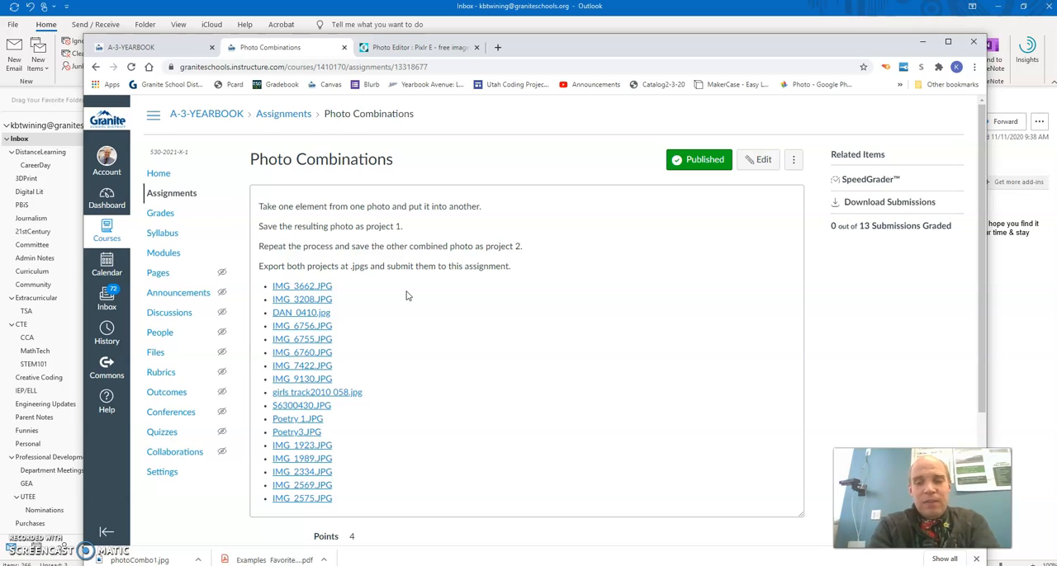
{"action": "left_click", "coordinate": [416, 47]}
Step: Rotate the cut-out man a quarter turn left, turn him back upright, and tilt him slightly clockwise
{"action": "left_click", "coordinate": [268, 410]}
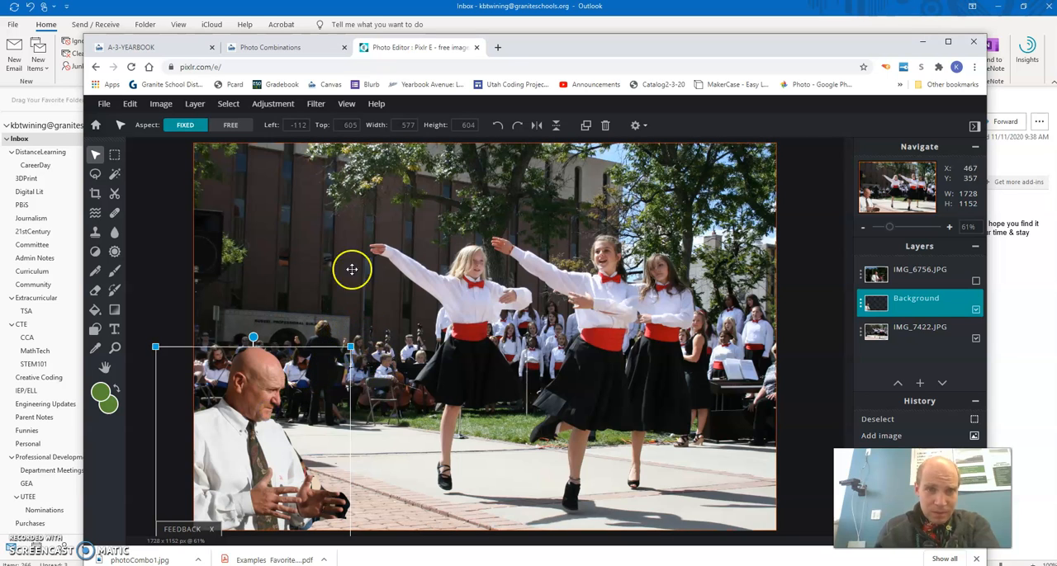
{"action": "left_click", "coordinate": [497, 128]}
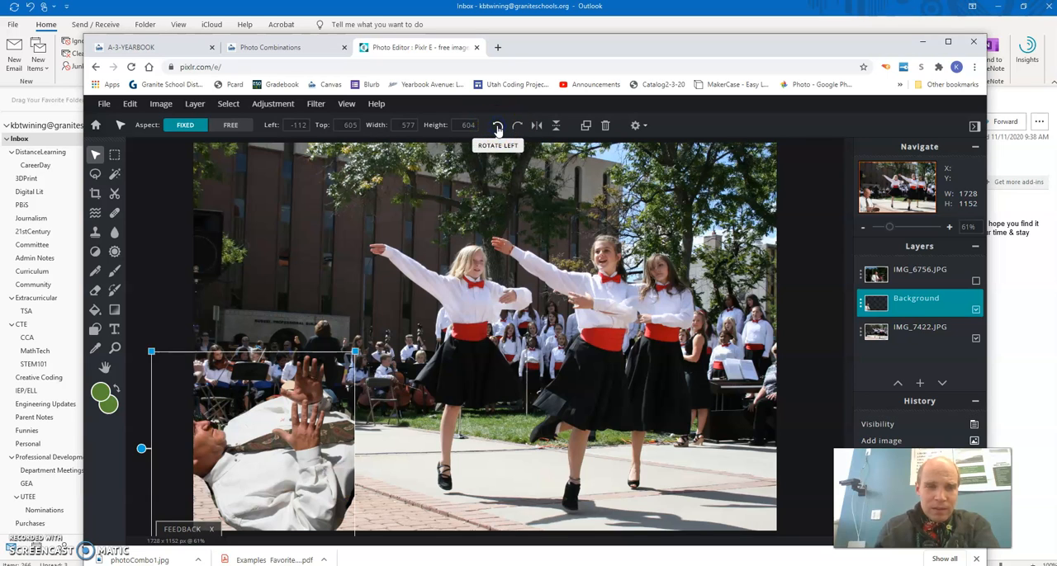
{"action": "left_click", "coordinate": [516, 126]}
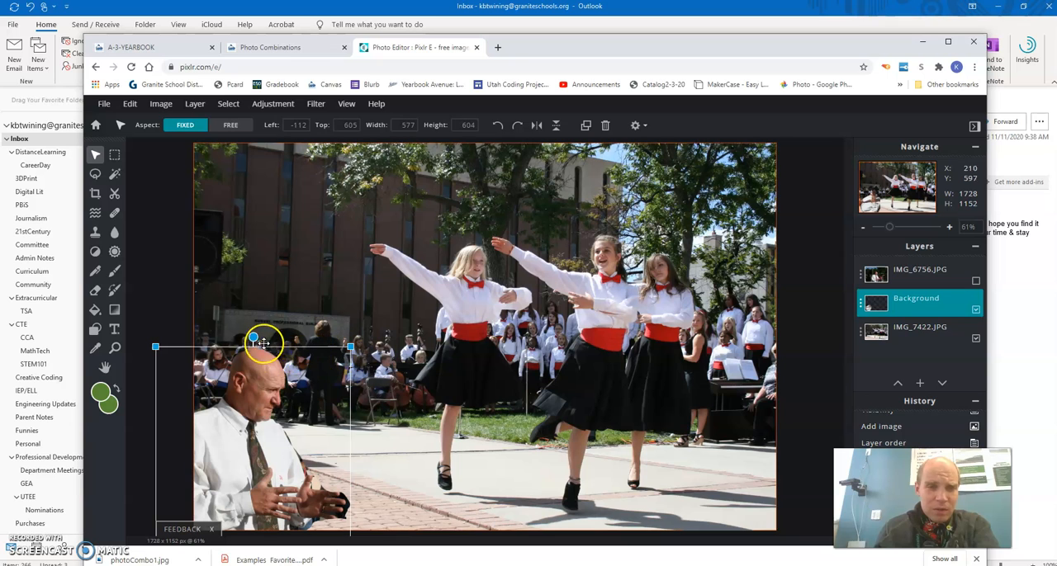
{"action": "mouse_move", "coordinate": [251, 333]}
{"action": "left_mouse_down"}
{"action": "mouse_move", "coordinate": [275, 316]}
{"action": "mouse_move", "coordinate": [198, 324]}
{"action": "mouse_move", "coordinate": [215, 318]}
{"action": "mouse_move", "coordinate": [258, 340]}
{"action": "mouse_move", "coordinate": [239, 339]}
{"action": "mouse_move", "coordinate": [269, 338]}
{"action": "left_mouse_up"}
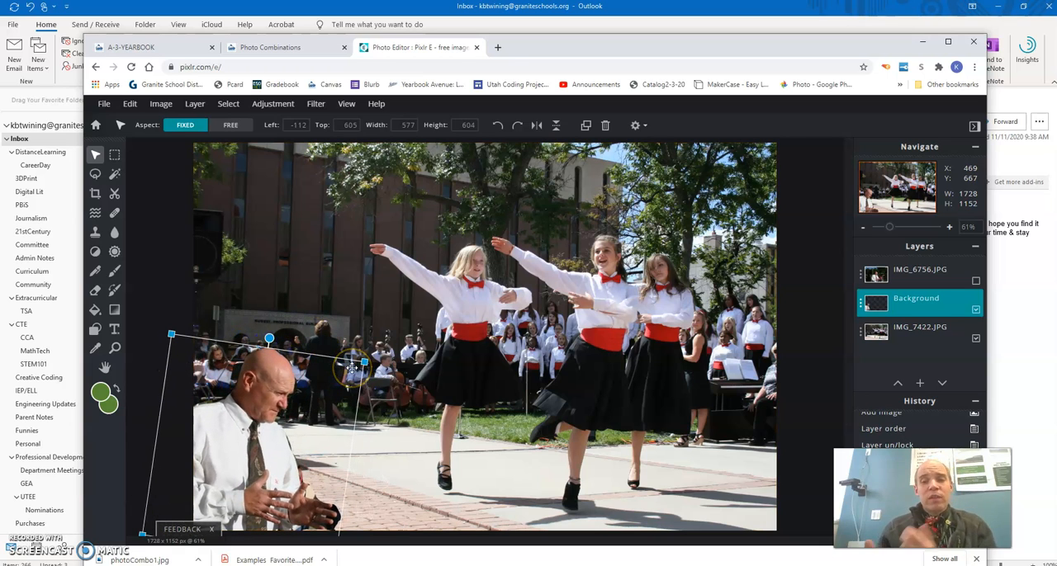